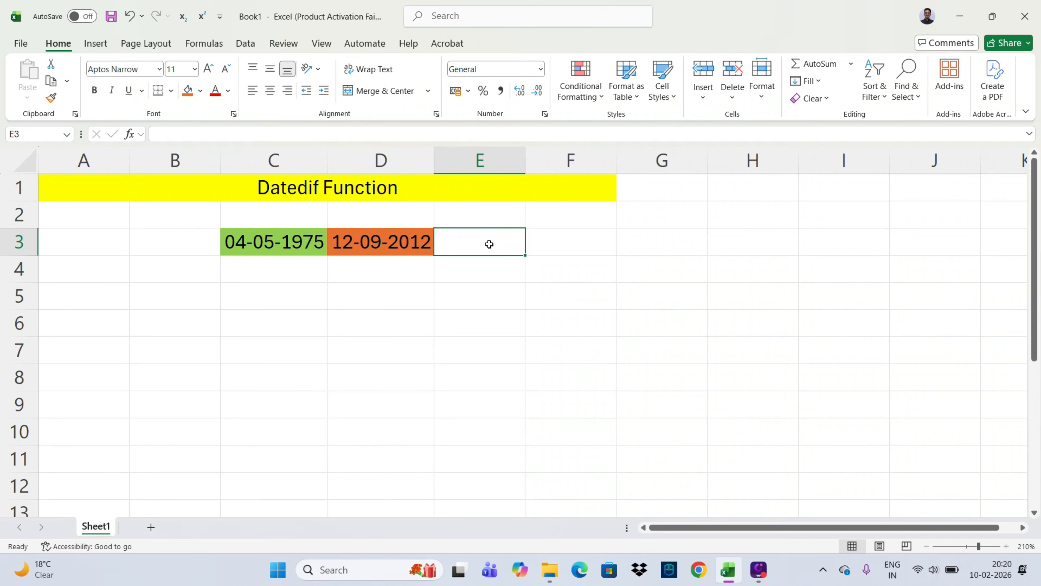
# - Calculate the complete years between the two dates in cell E3 with =datedif(C3,D3,"y")
pyautogui.write('=d')
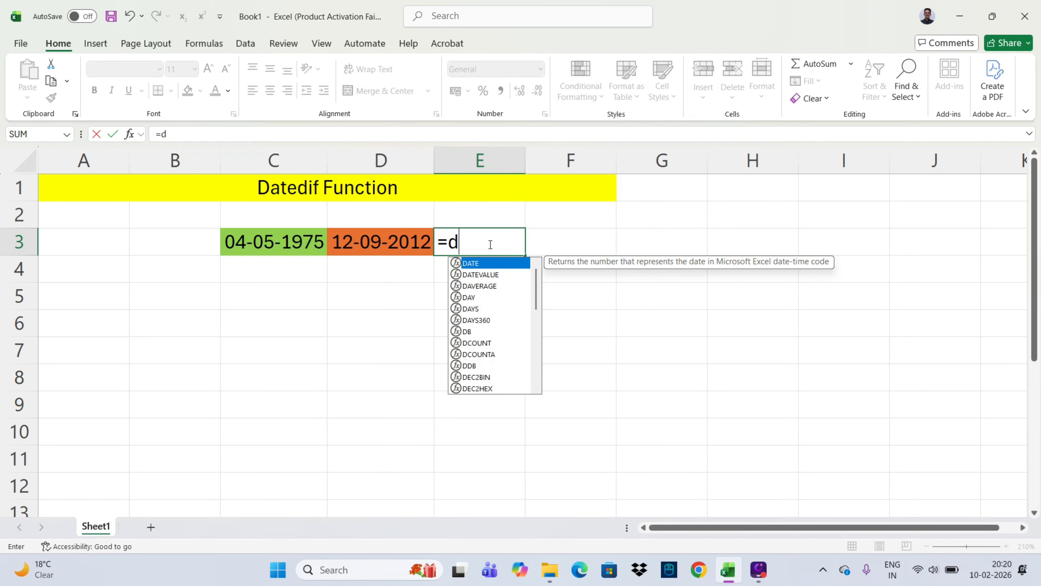
pyautogui.write('atedif(')
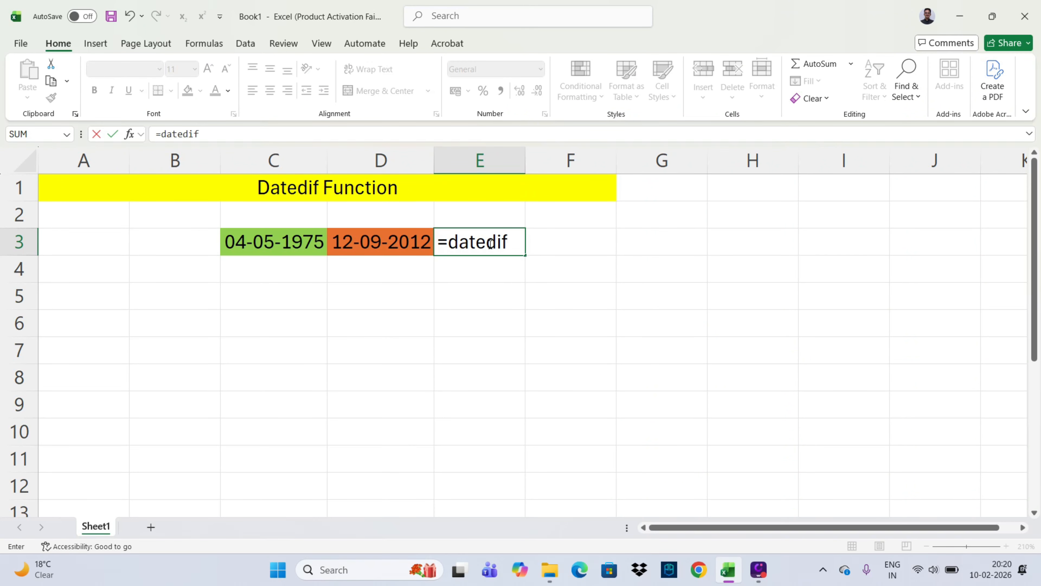
pyautogui.click(297, 244)
pyautogui.write(',')
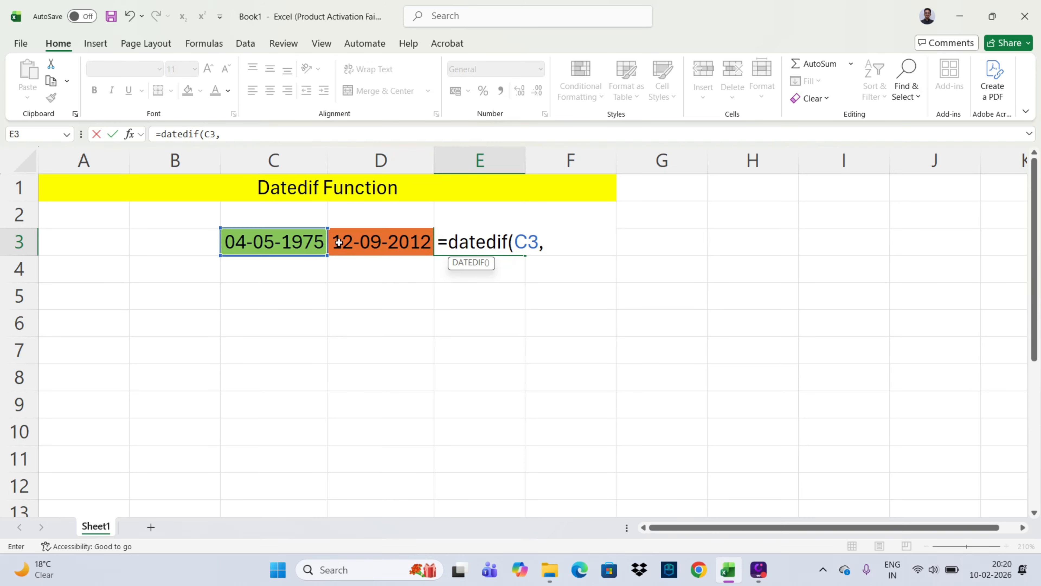
pyautogui.click(390, 250)
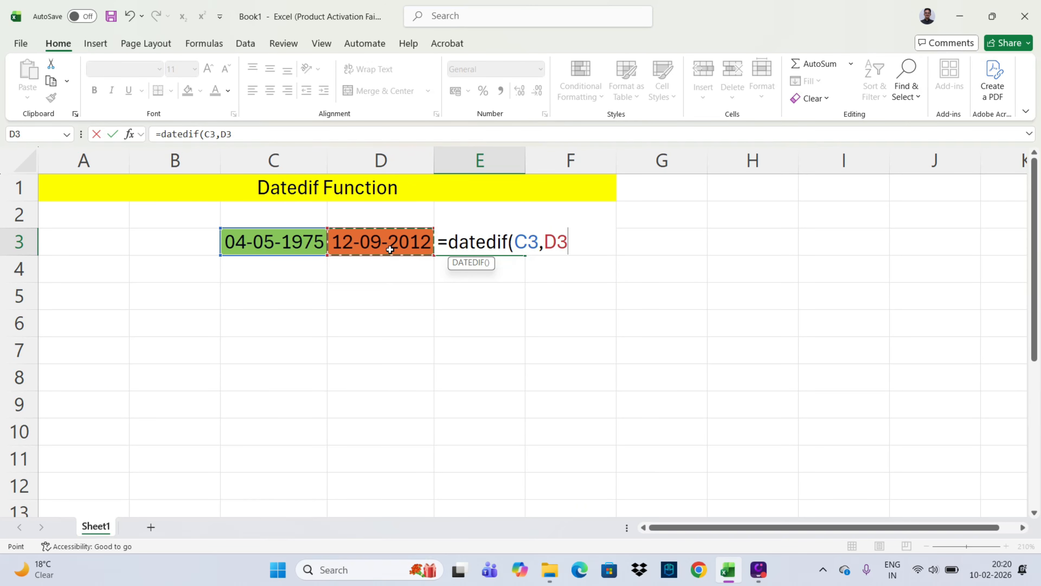
pyautogui.write(',"y')
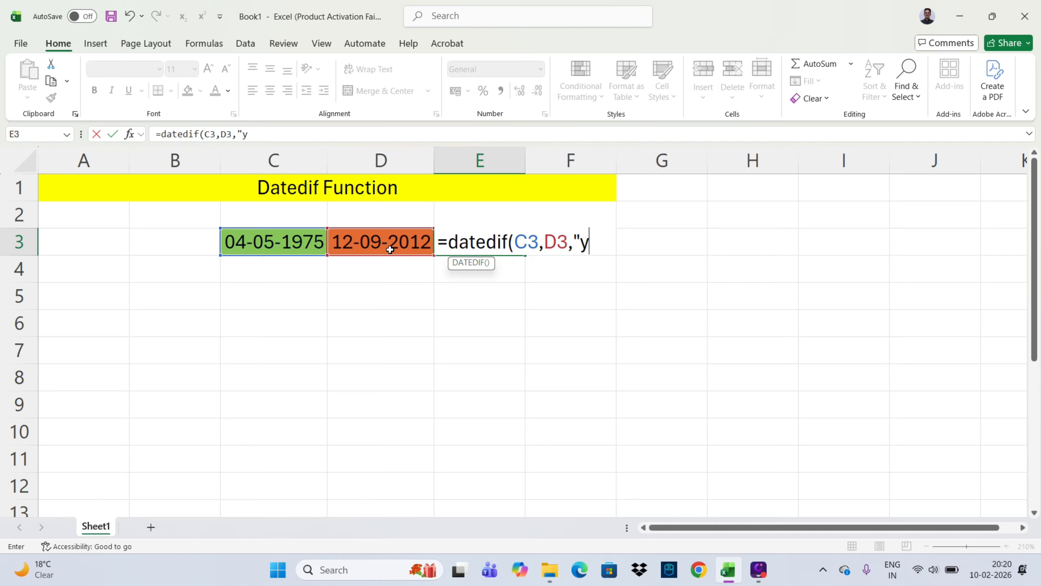
pyautogui.write('"')
pyautogui.press('Return')
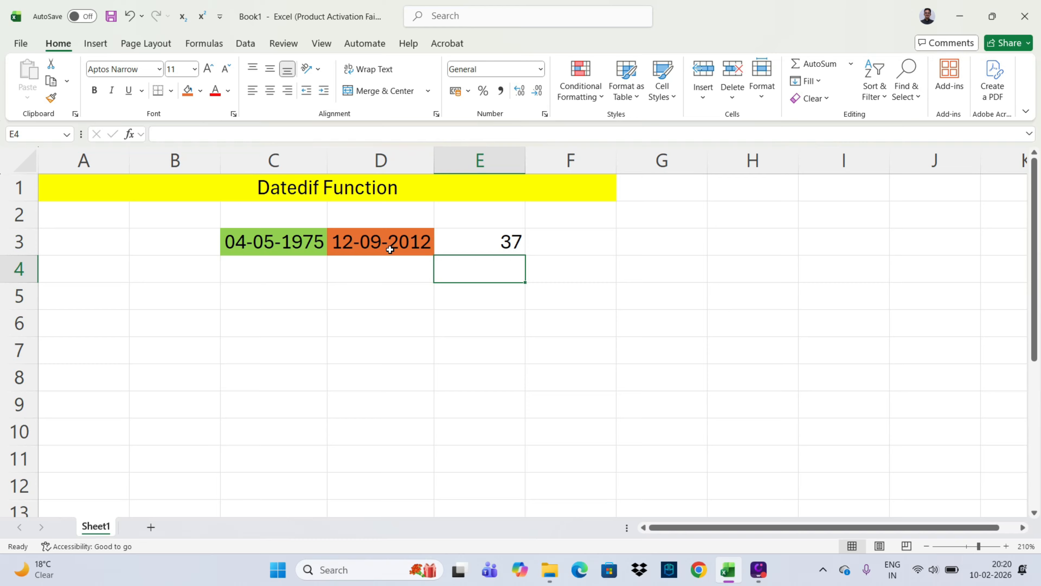
# - Calculate the complete months between the two dates in cell F3 with =datedif(C3,D3,"M"), correcting the function name if misspelled
pyautogui.click(569, 249)
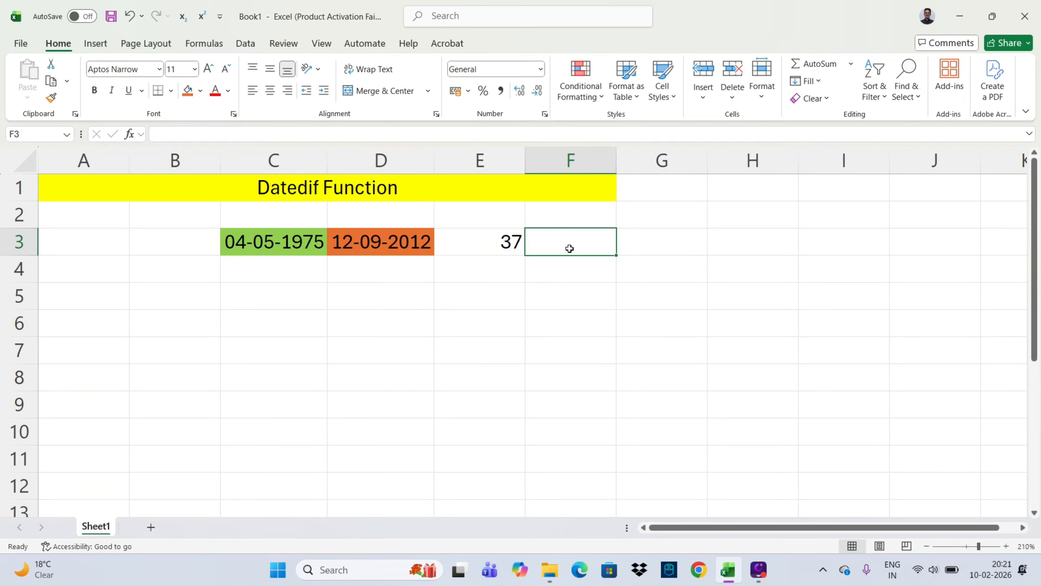
pyautogui.write('=dated')
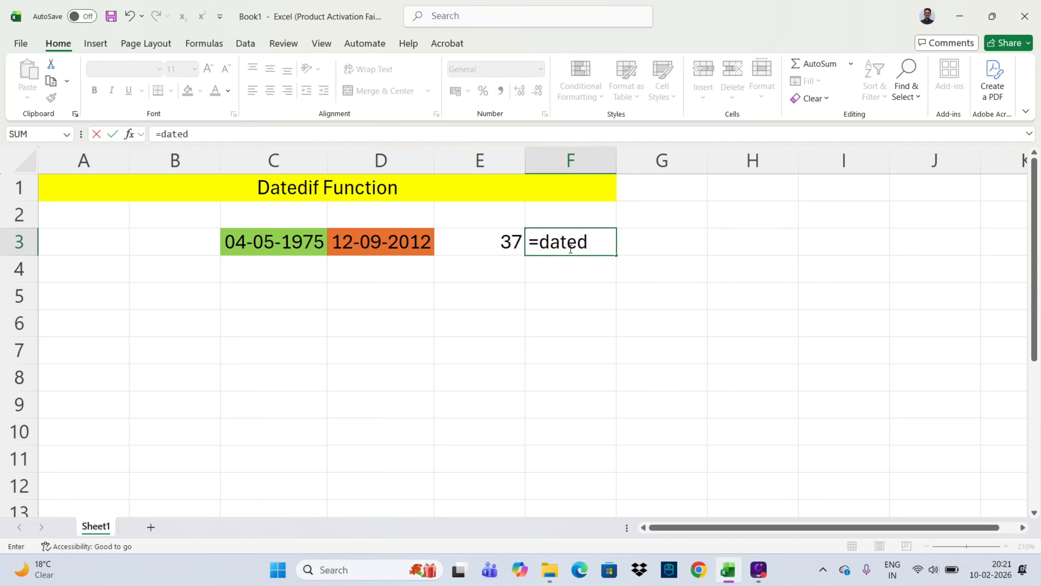
pyautogui.write('(')
pyautogui.click(287, 243)
pyautogui.write(',')
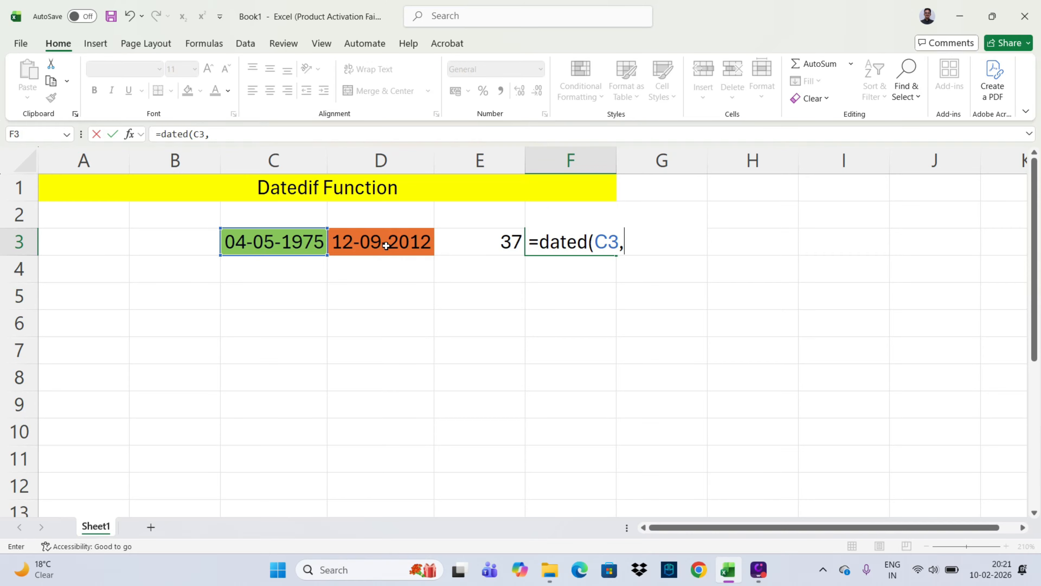
pyautogui.click(386, 245)
pyautogui.write(',"')
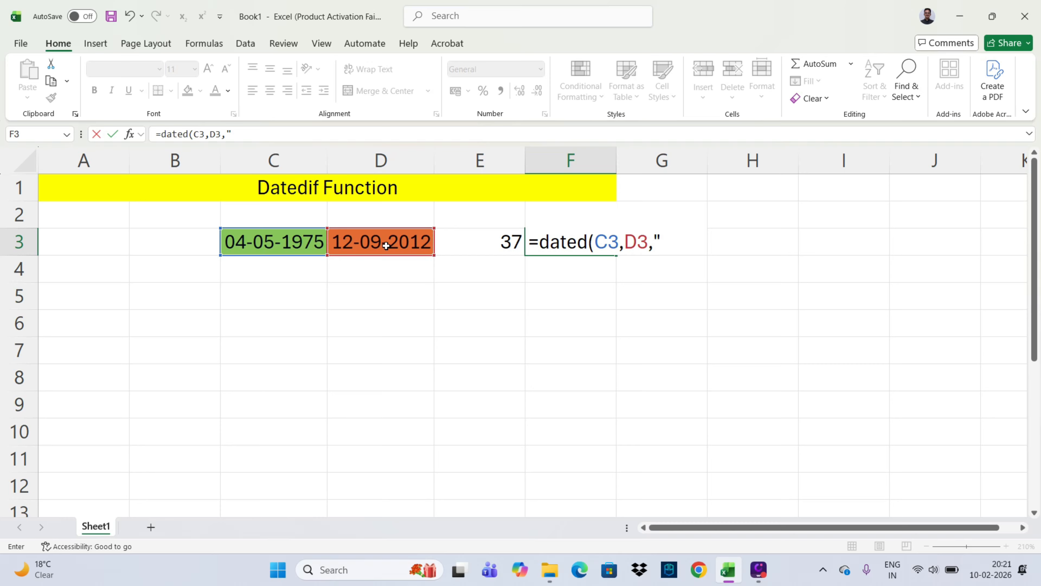
pyautogui.write('M"')
pyautogui.press('Return')
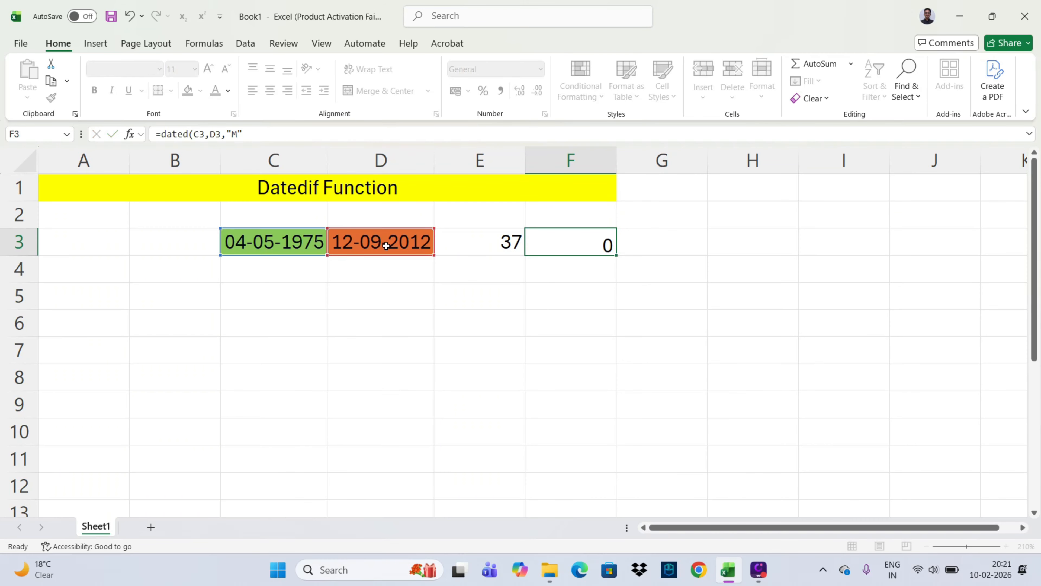
pyautogui.doubleClick(589, 243)
pyautogui.write('if')
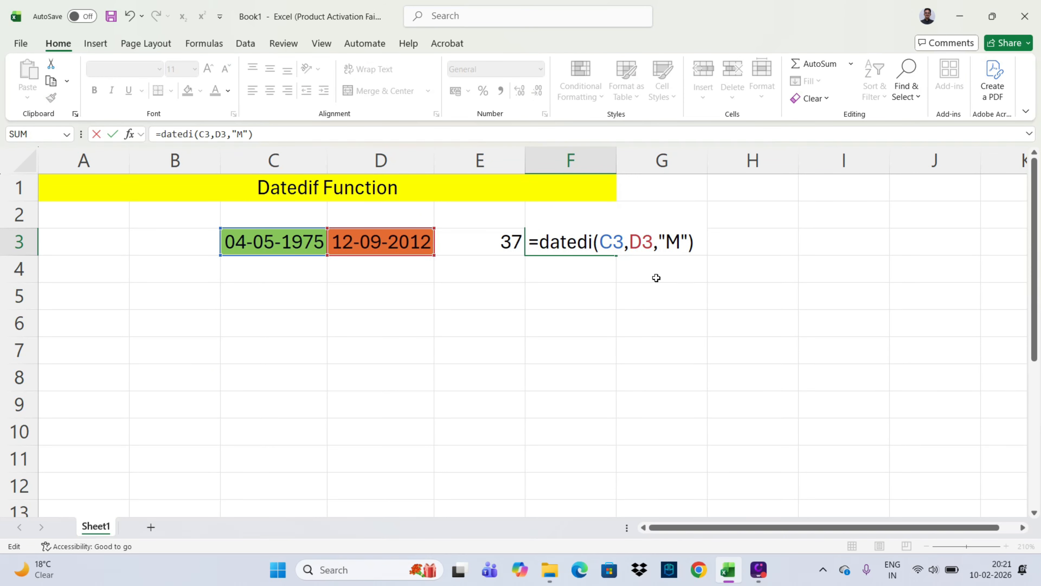
pyautogui.press('Return')
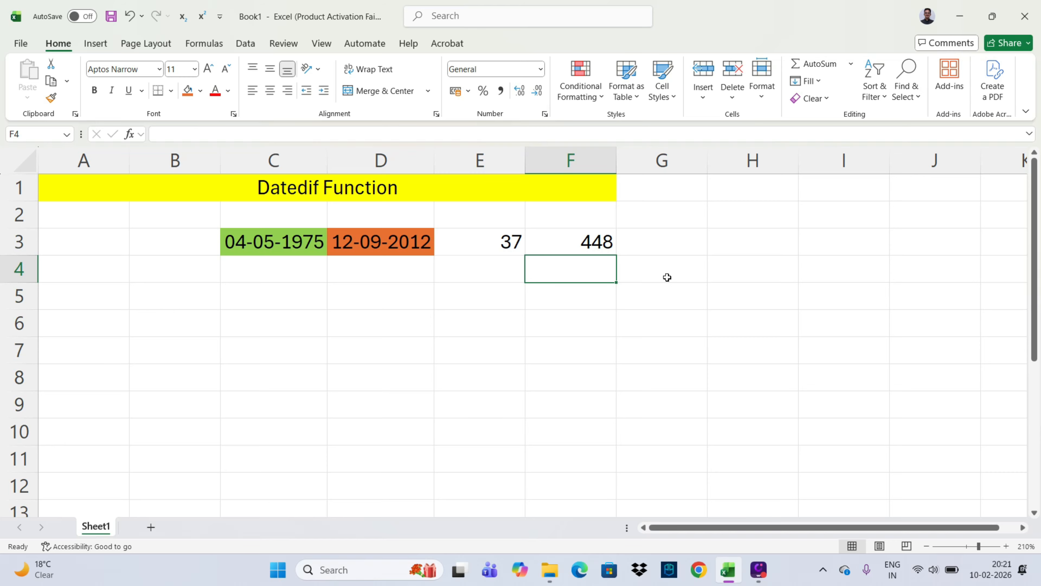
# - Calculate the total days between the two dates in cell G3 with =datedif(C3,D3,"D")
pyautogui.click(675, 245)
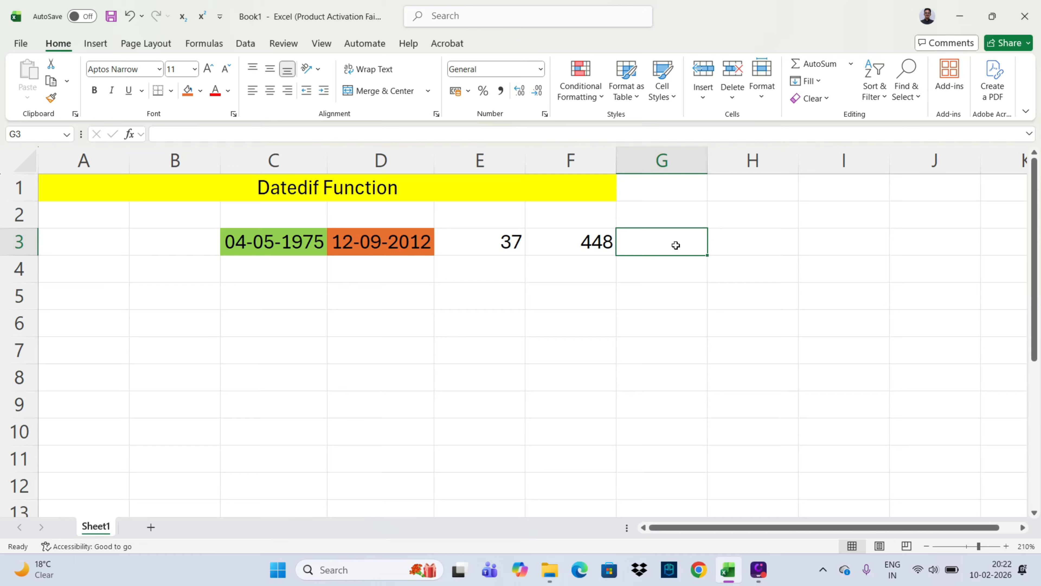
pyautogui.write('=datedi')
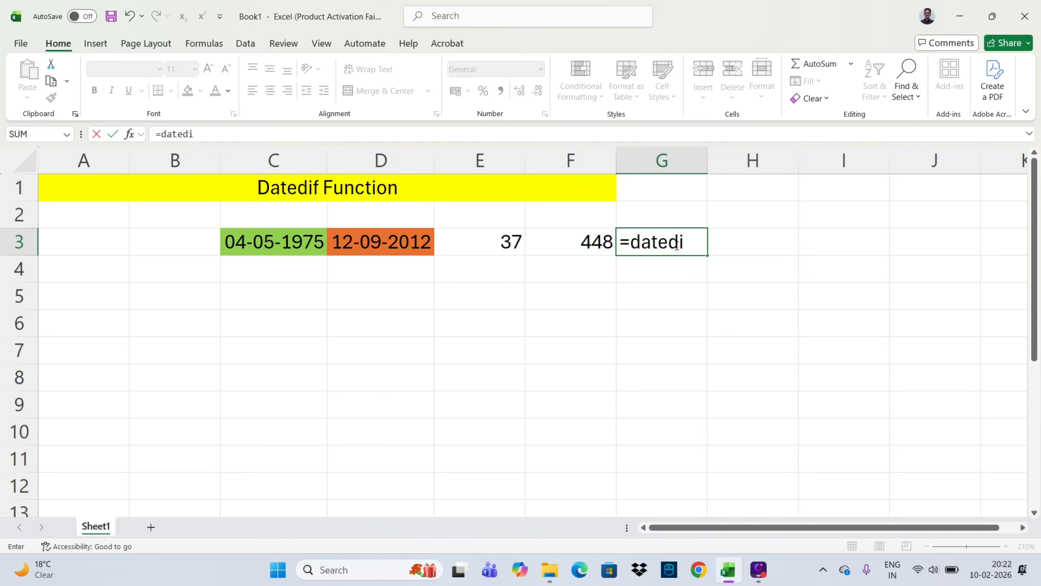
pyautogui.write('f(')
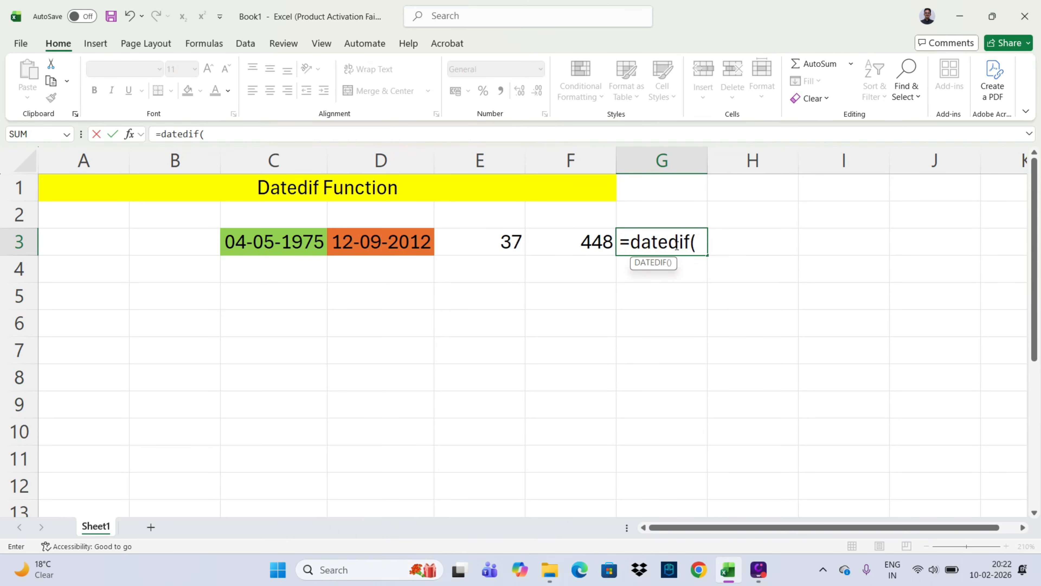
pyautogui.click(298, 240)
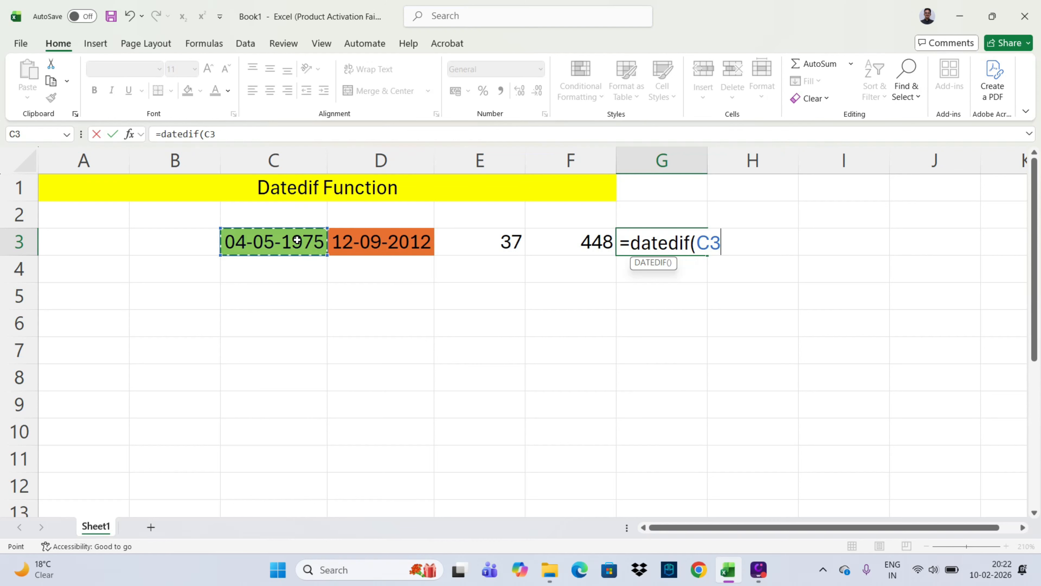
pyautogui.write(',')
pyautogui.click(390, 241)
pyautogui.write(',')
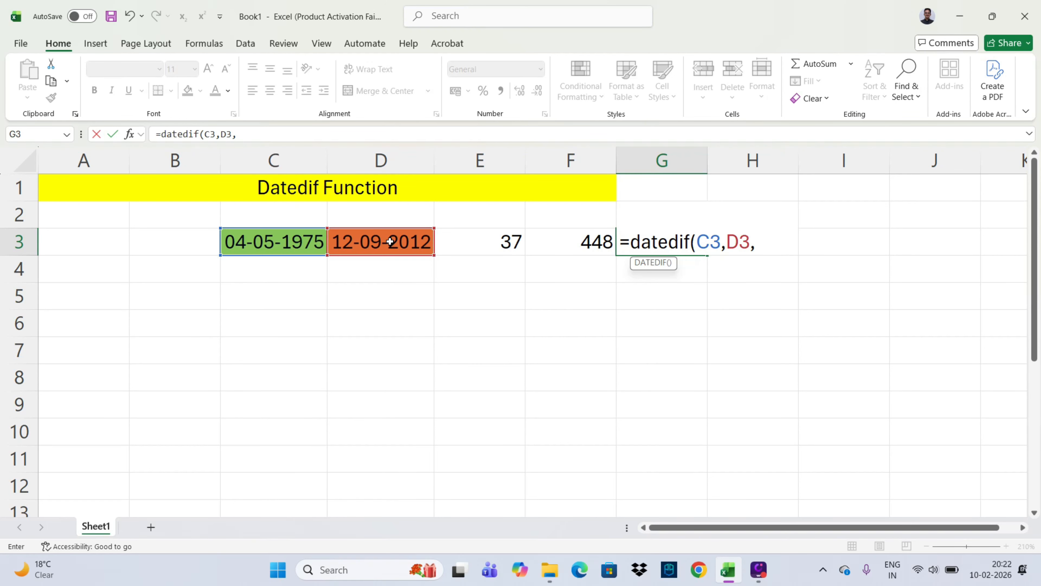
pyautogui.write('"D"')
pyautogui.press('Return')
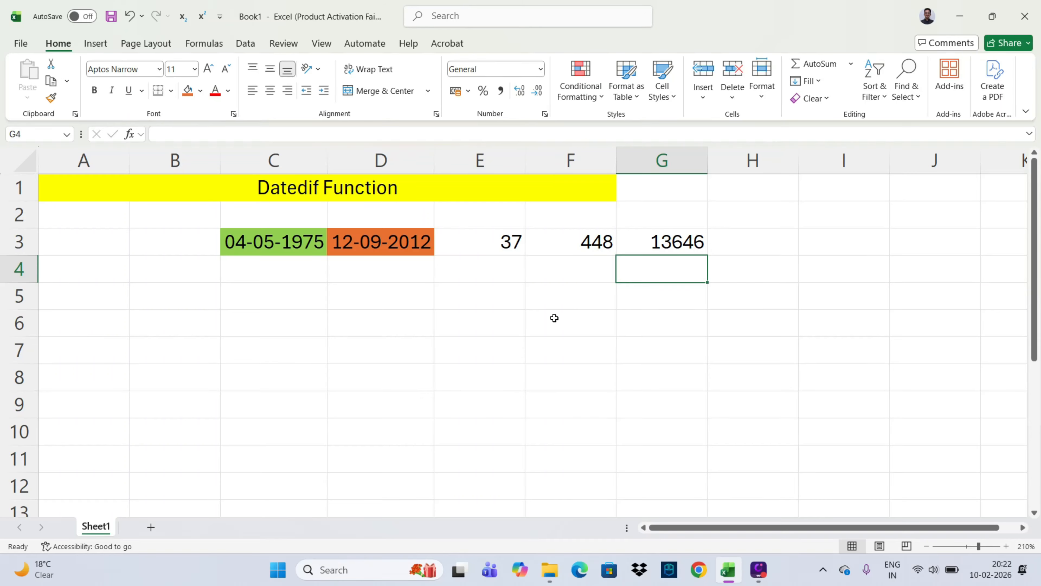
# - Start a combined age formula in cell E4 with the years part =datedif(C3,D3,"Y")&" years "
pyautogui.click(477, 265)
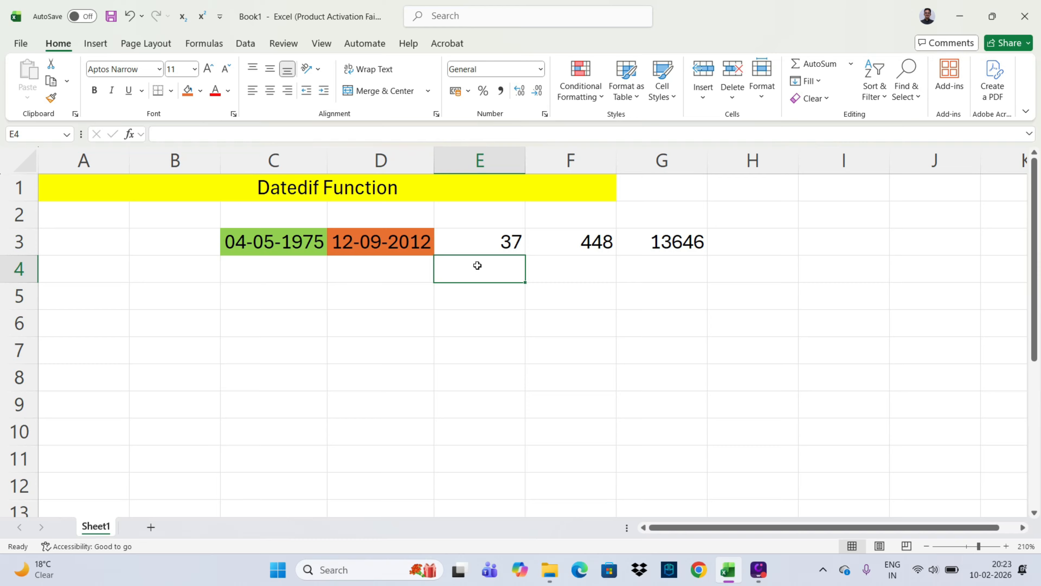
pyautogui.write('=')
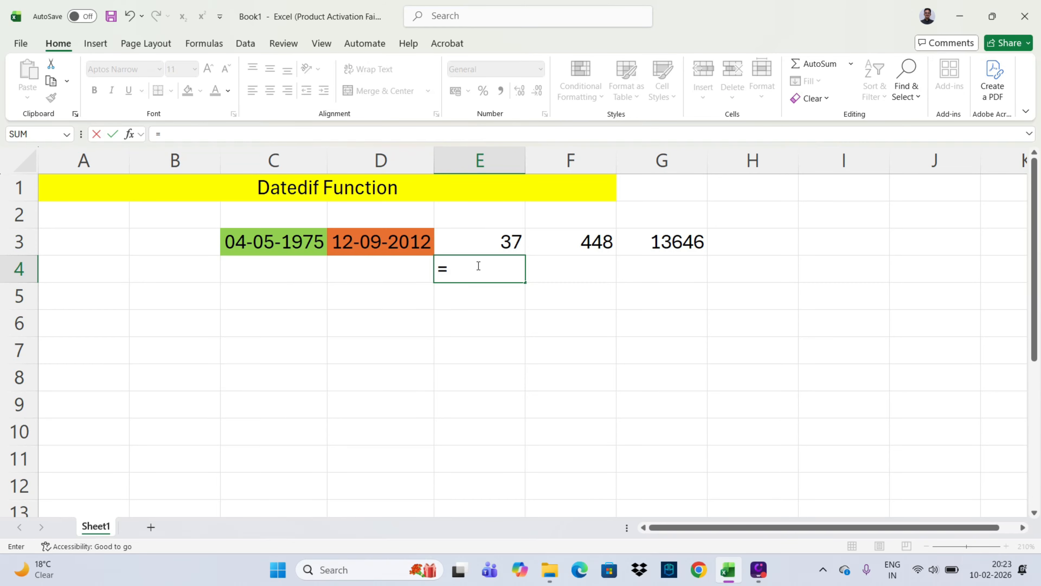
pyautogui.write('dated')
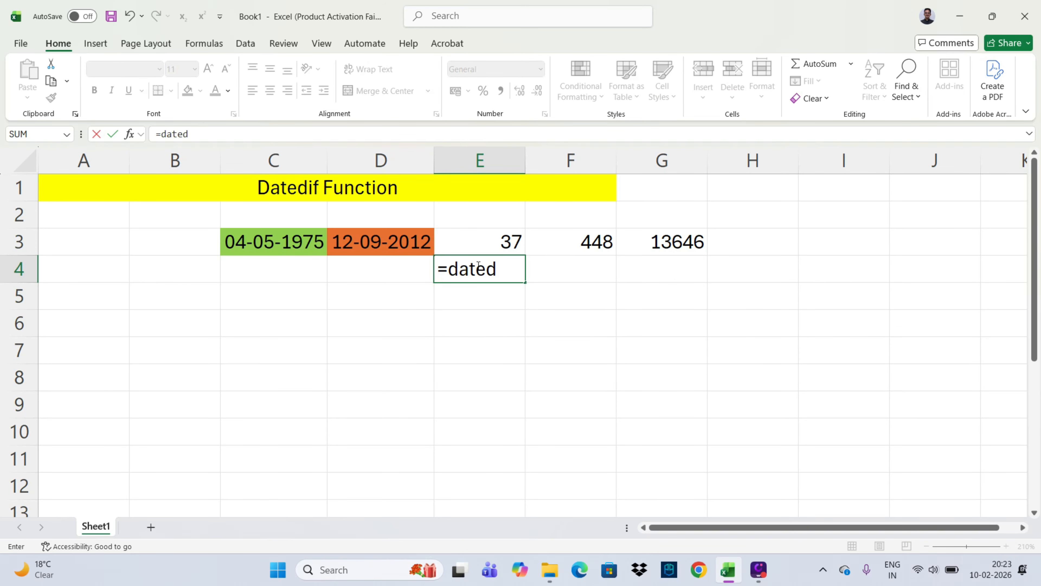
pyautogui.write('if(')
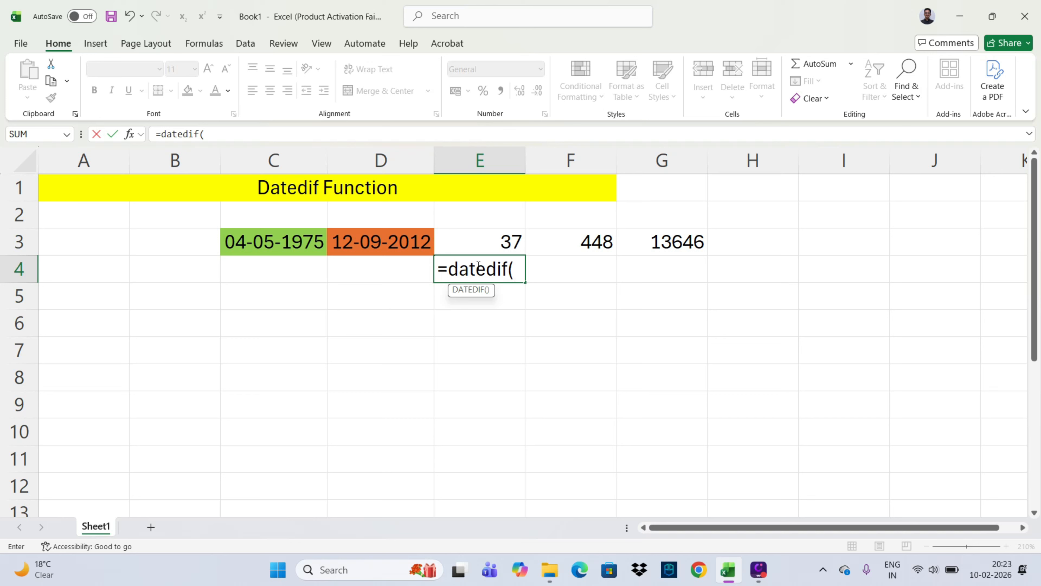
pyautogui.click(300, 240)
pyautogui.write(',')
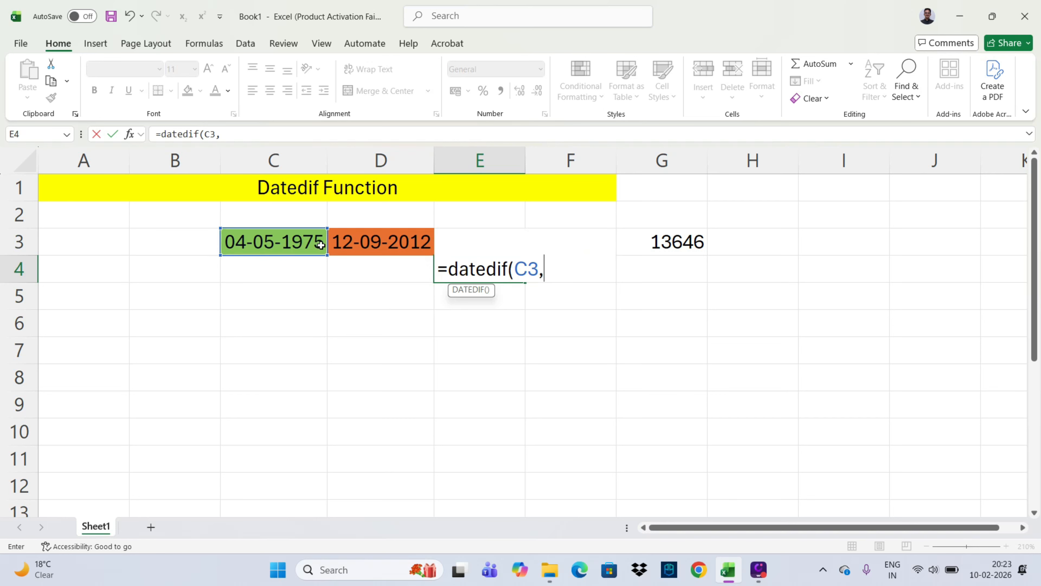
pyautogui.click(392, 248)
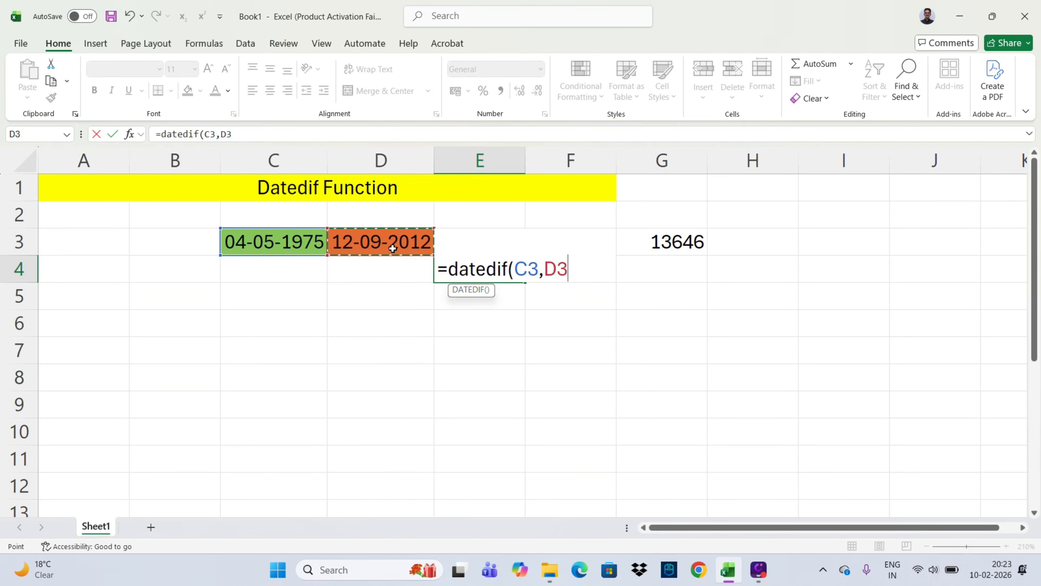
pyautogui.write(',"Y"')
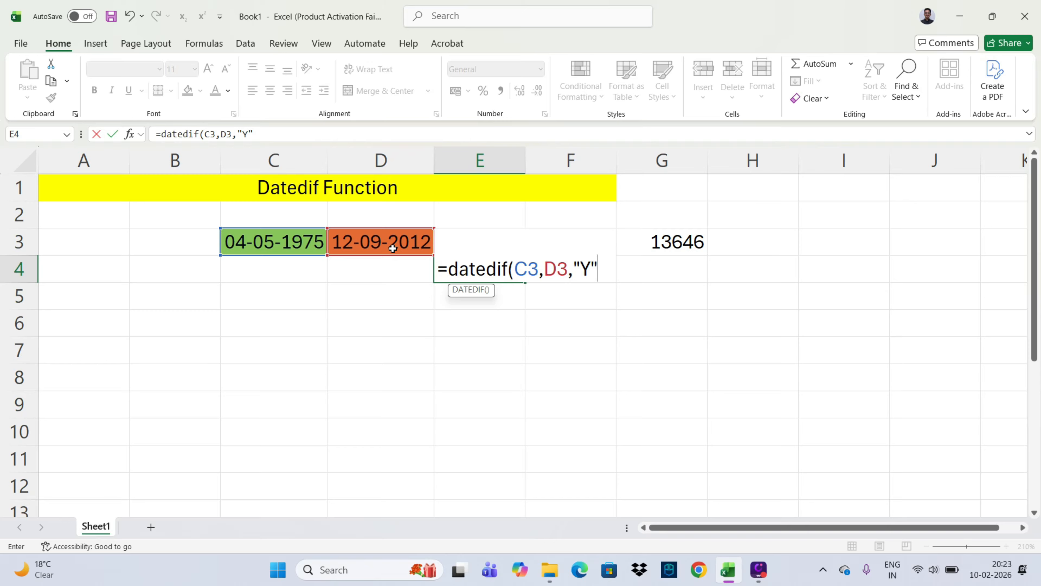
pyautogui.write(')')
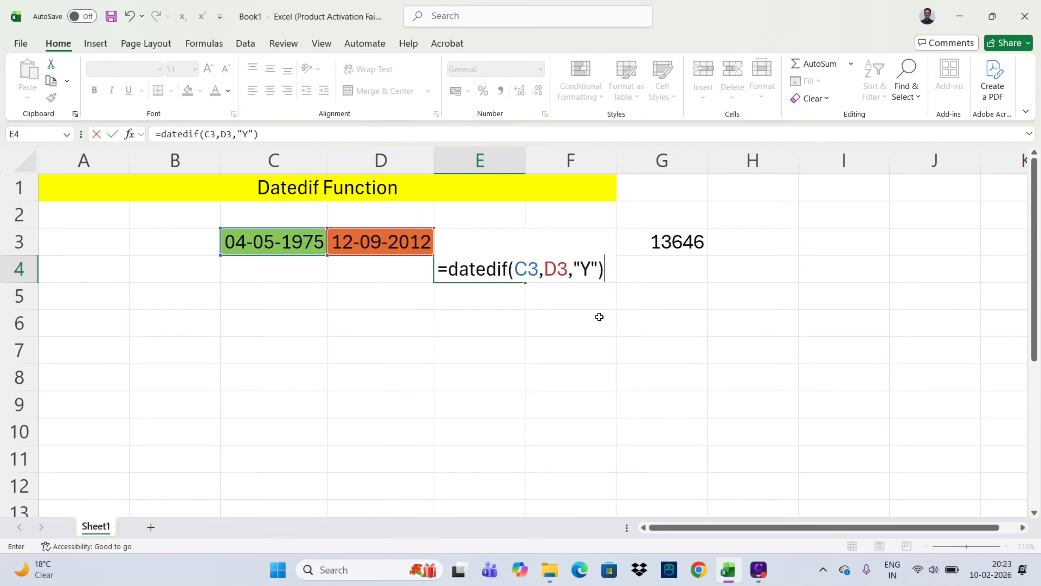
pyautogui.write('&')
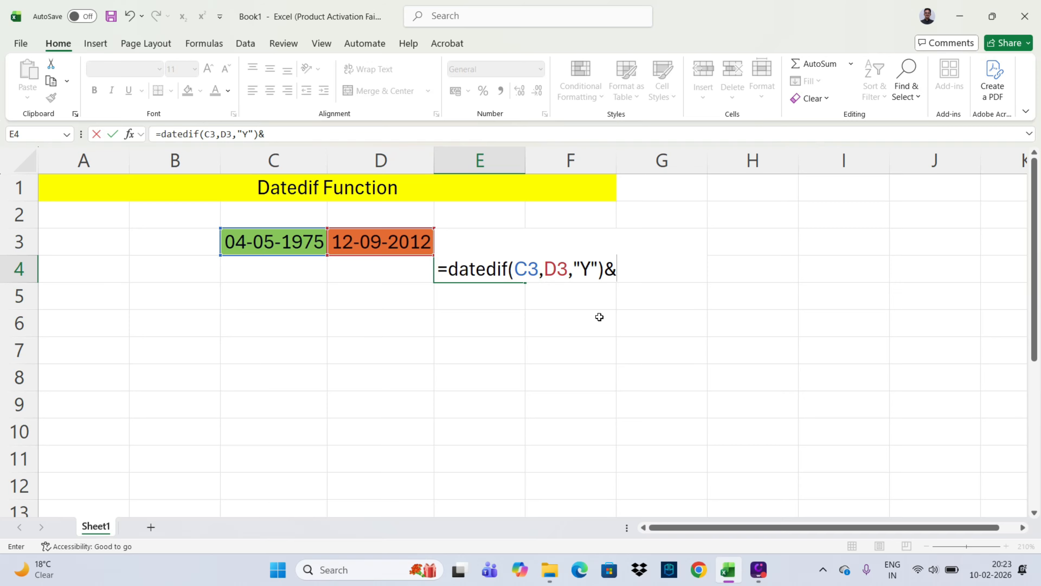
pyautogui.write('" years "')
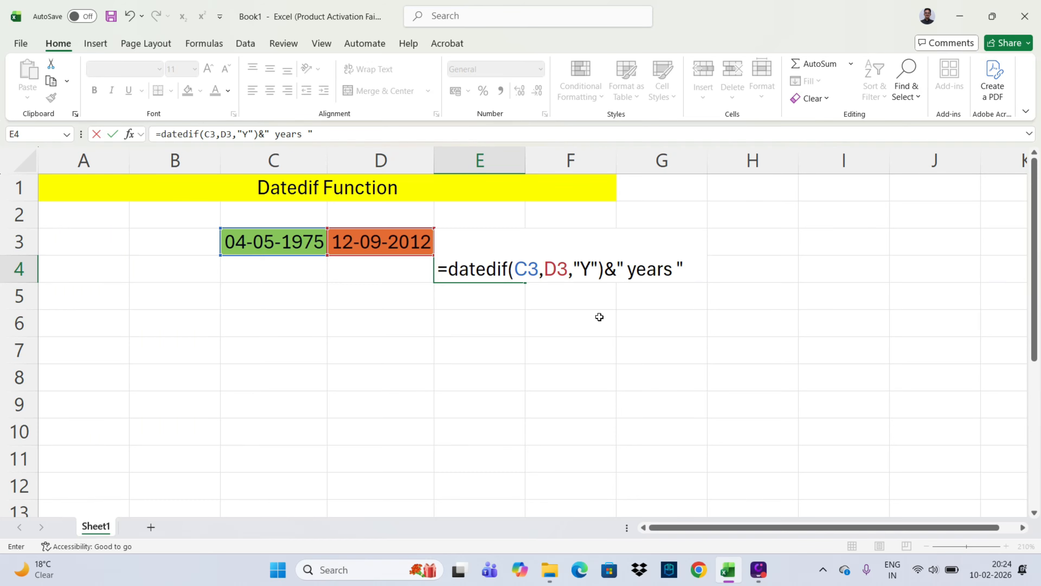
# - Extend the open formula in E4 with the remaining-months part &datedif(C3,D3,"YM")&" Months"&
pyautogui.write('&')
pyautogui.write('datedif')
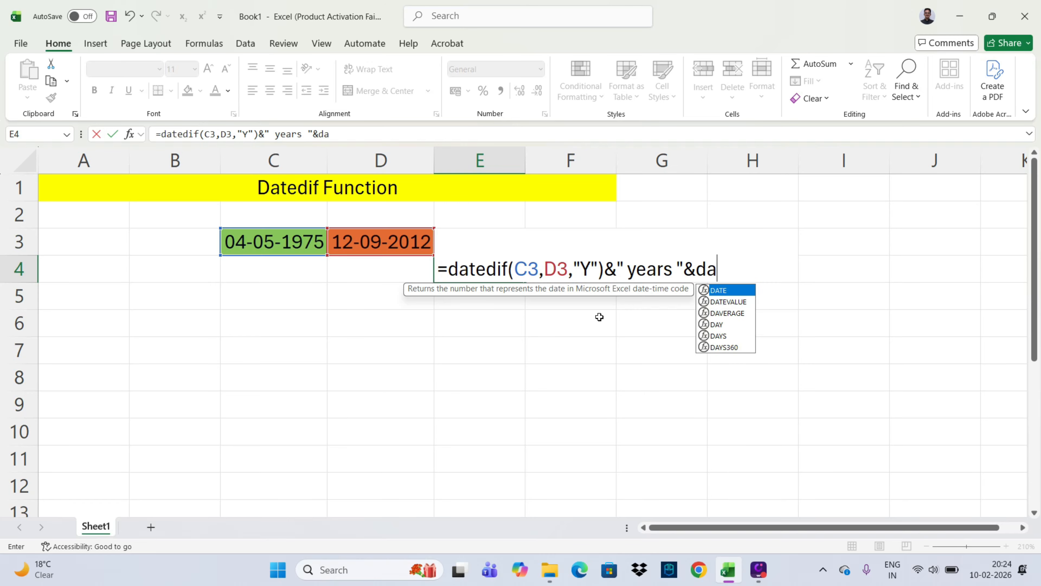
pyautogui.write('(')
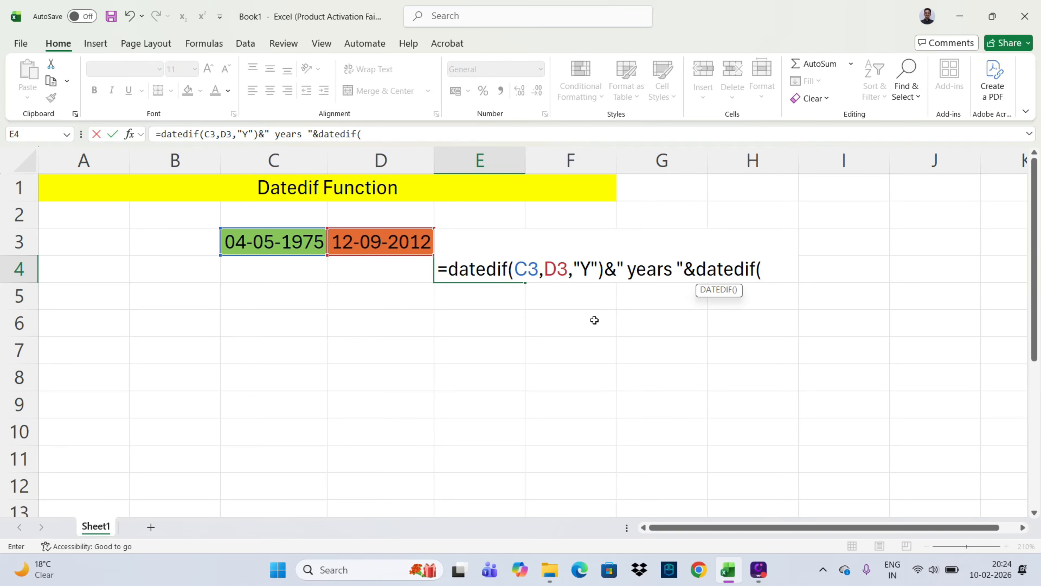
pyautogui.click(282, 242)
pyautogui.write(',')
pyautogui.click(380, 243)
pyautogui.write(',"')
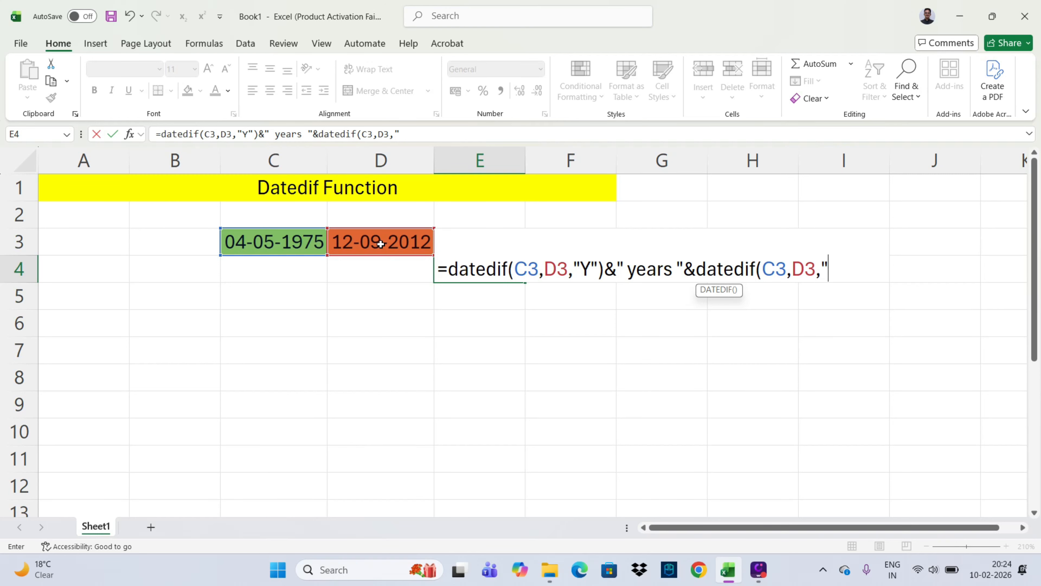
pyautogui.write('YM')
pyautogui.write('")')
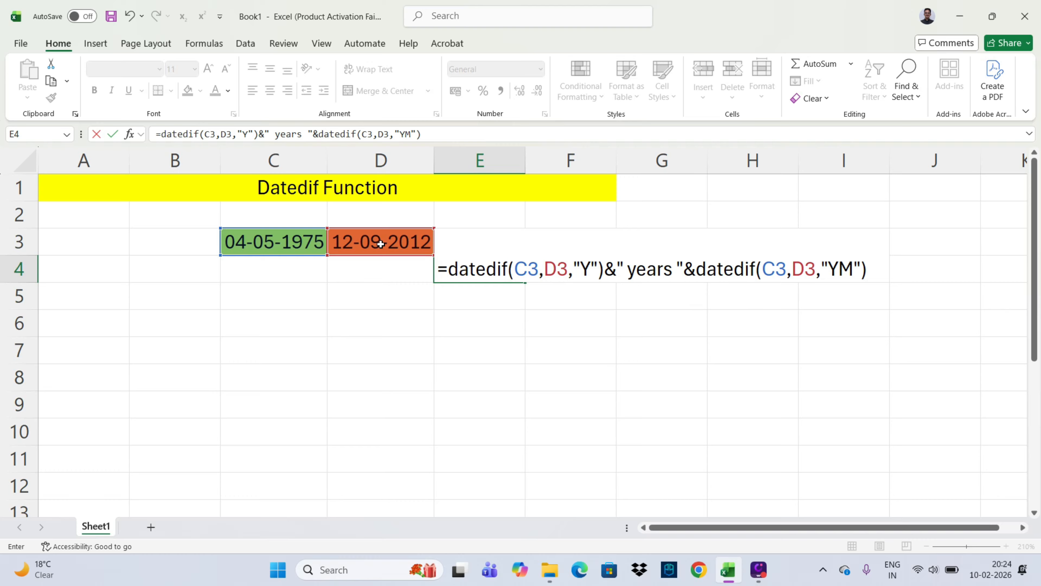
pyautogui.write('&')
pyautogui.write('"')
pyautogui.write(' Mon')
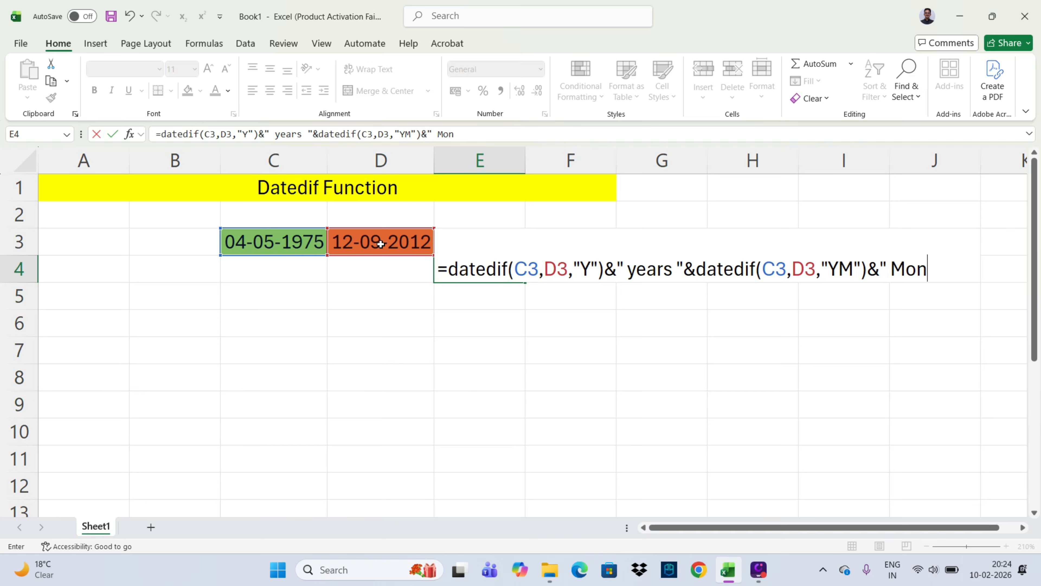
pyautogui.write('ths"&')
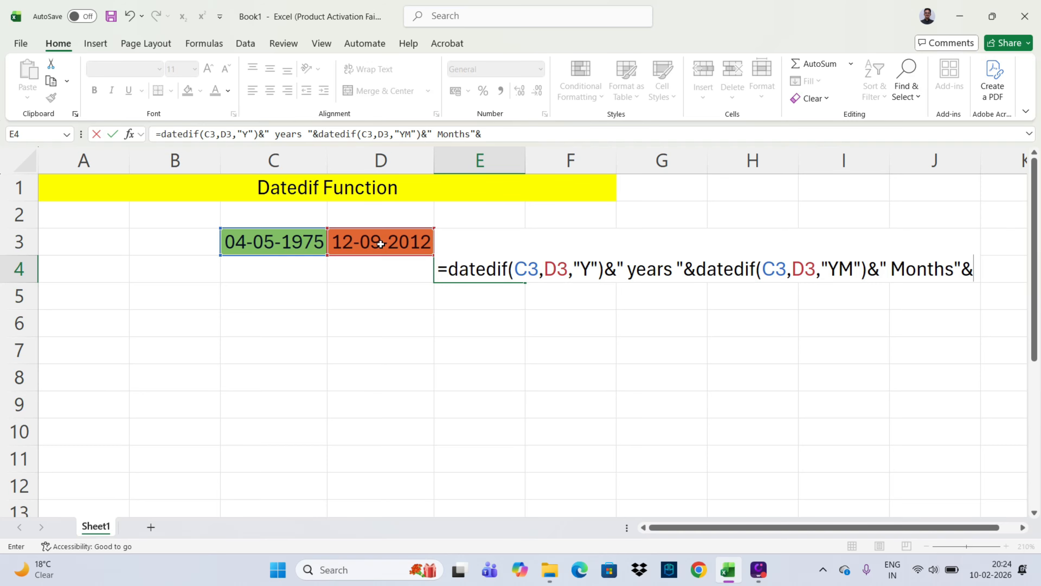
# - Complete the combined formula in E4 with the remaining-days part datedif(C3,D3,"MD")&" Days" and enter it
pyautogui.write('datedif')
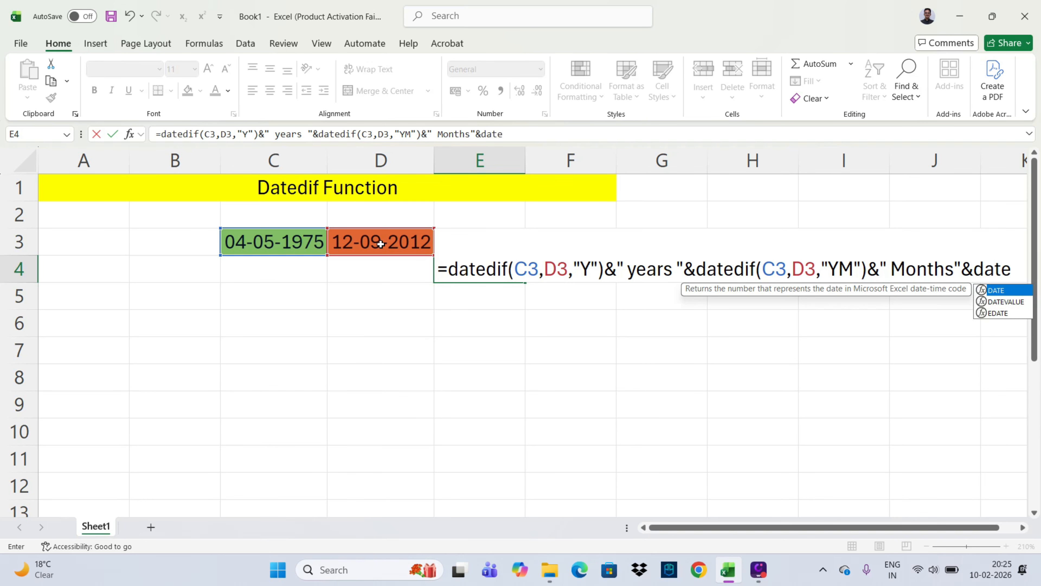
pyautogui.write('(')
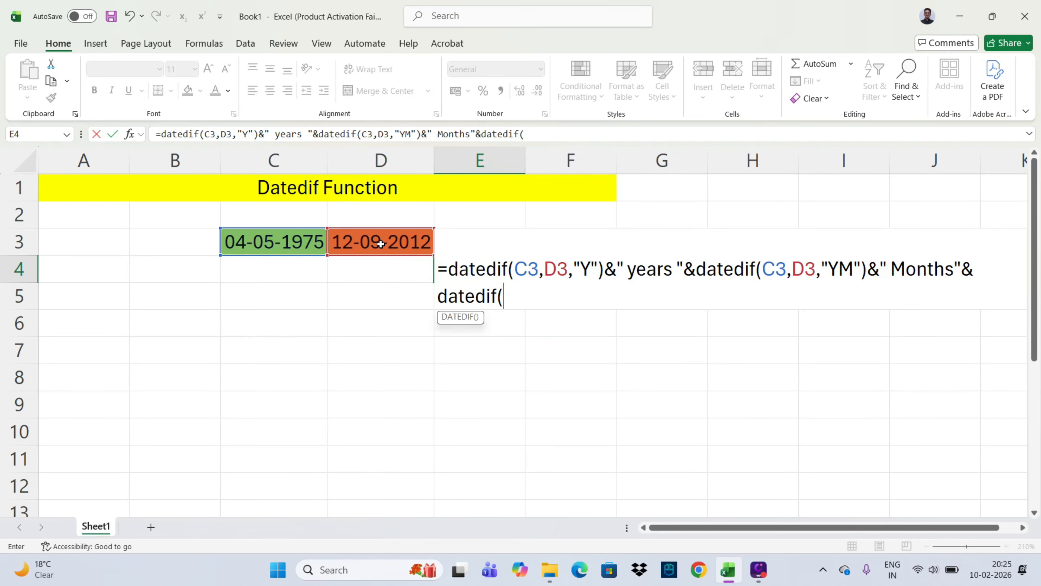
pyautogui.click(263, 240)
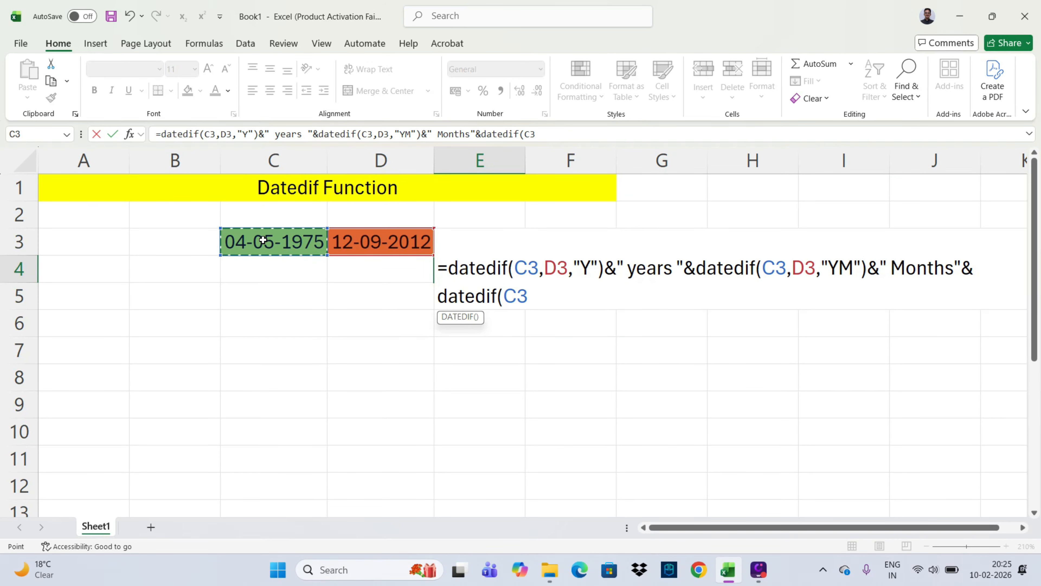
pyautogui.write(',')
pyautogui.click(368, 245)
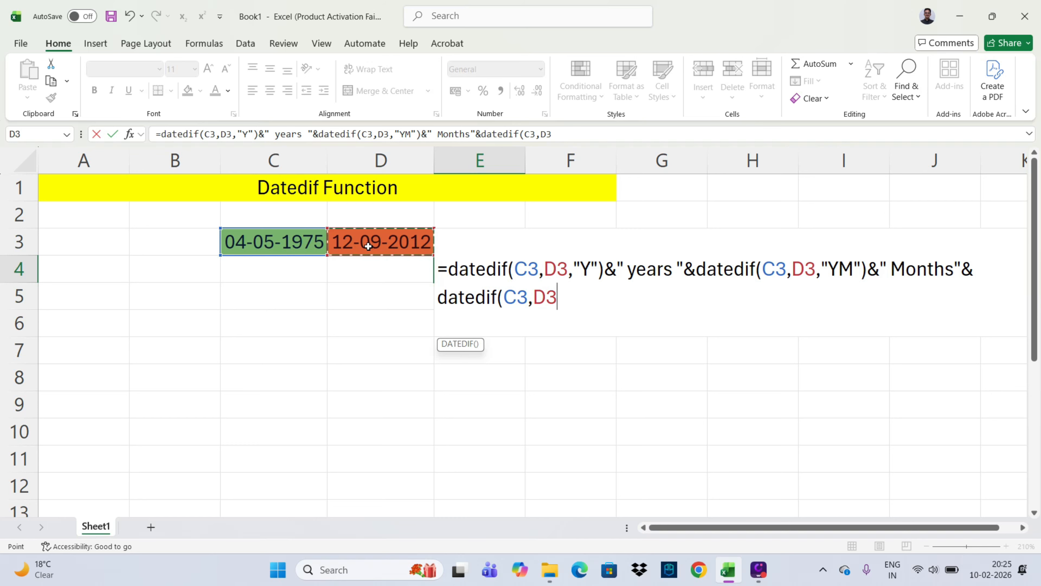
pyautogui.write(',"M')
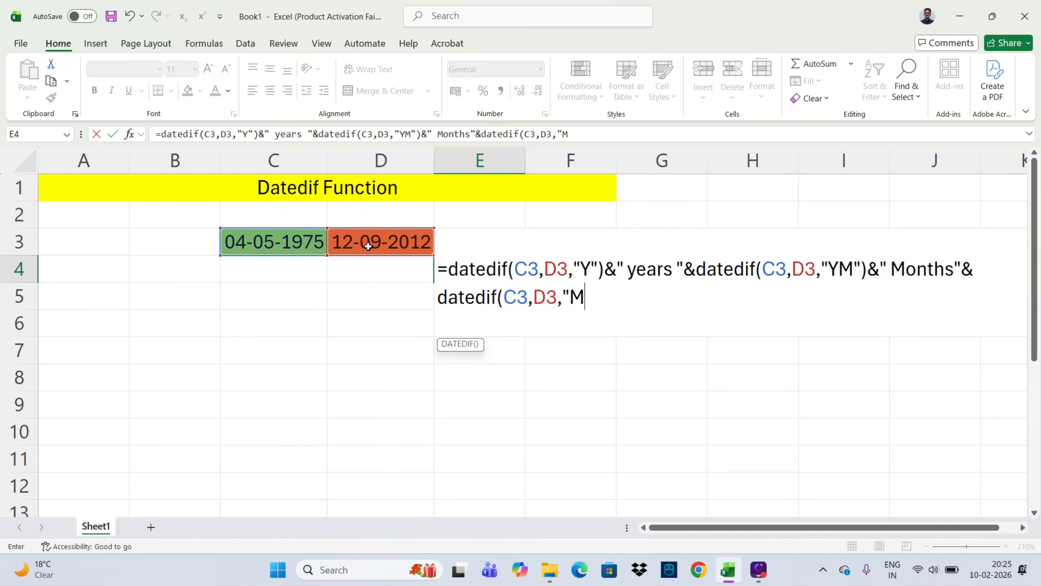
pyautogui.write('D")&')
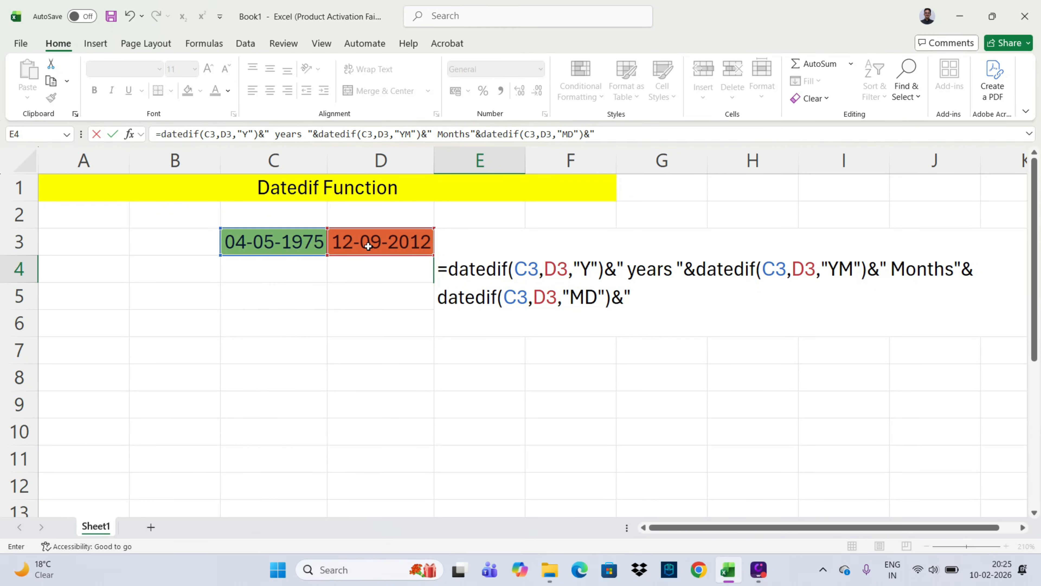
pyautogui.write('"D')
pyautogui.press('BackSpace')
pyautogui.write('Days"')
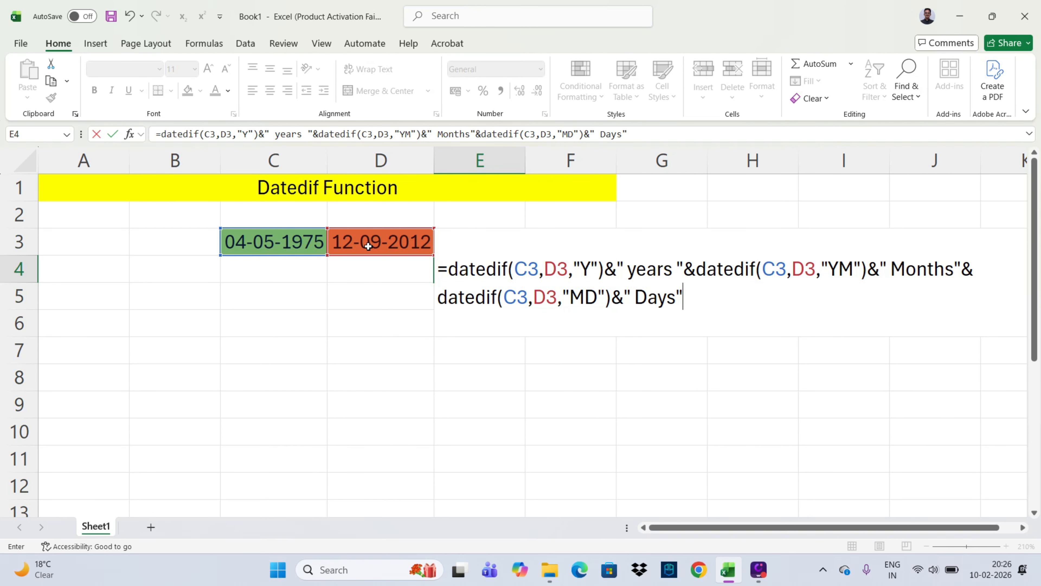
pyautogui.press('Return')
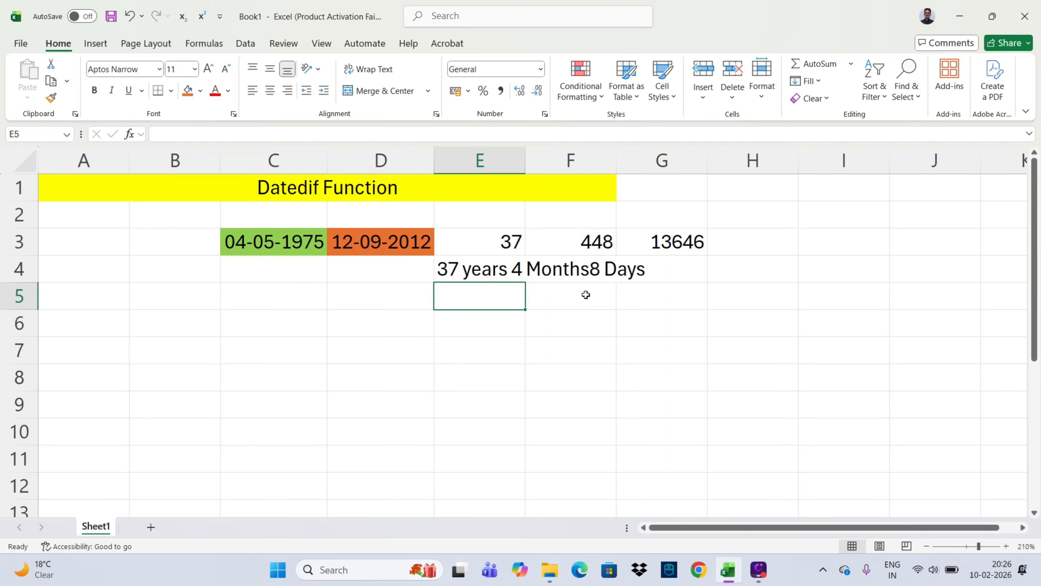
pyautogui.click(581, 356)
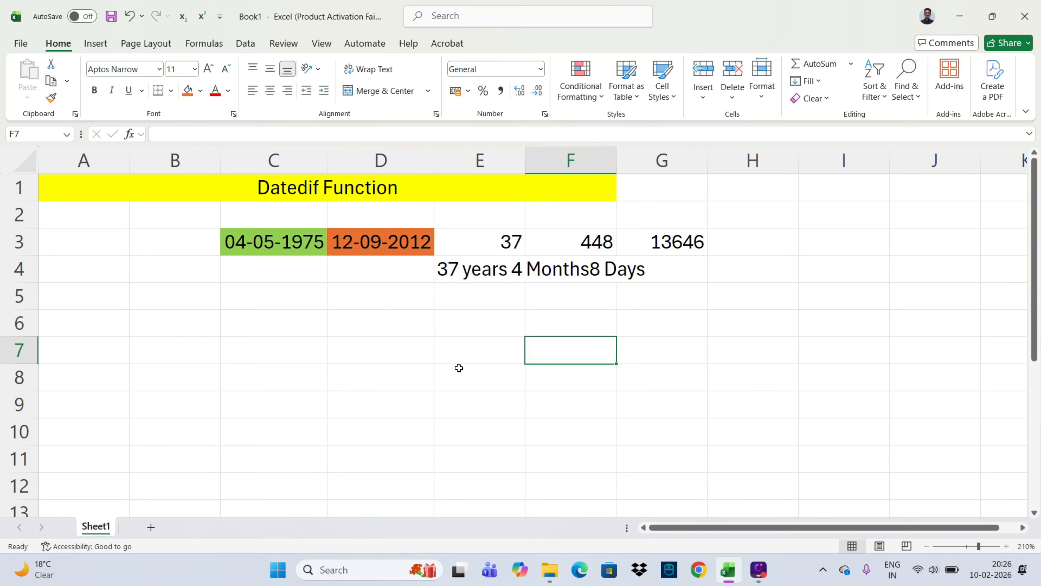
# - Copy the start date from cell C3 into cell C6
pyautogui.click(294, 249)
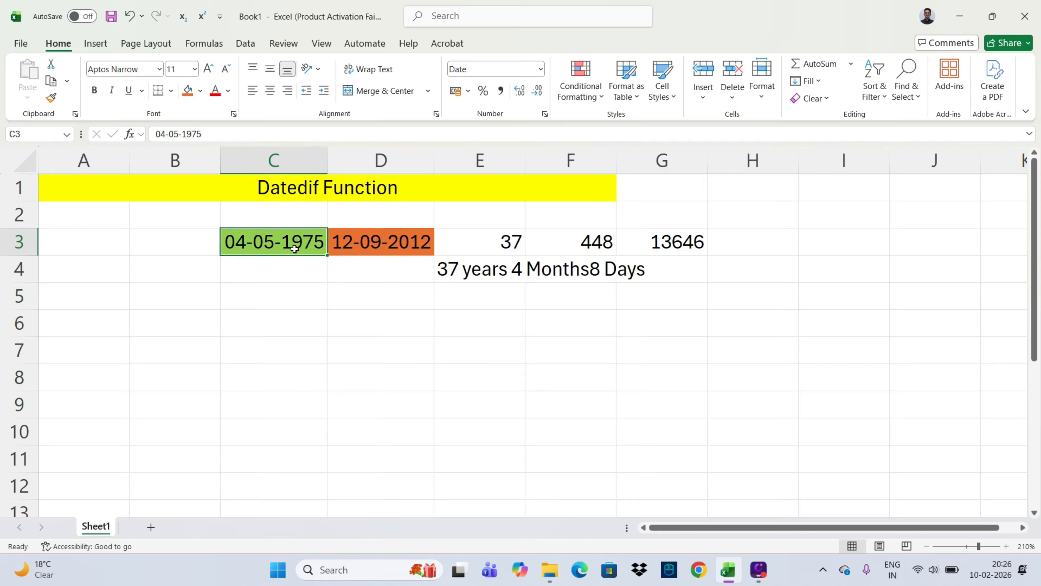
pyautogui.hotkey('ctrl', 'c')
pyautogui.click(305, 325)
pyautogui.hotkey('ctrl', 'v')
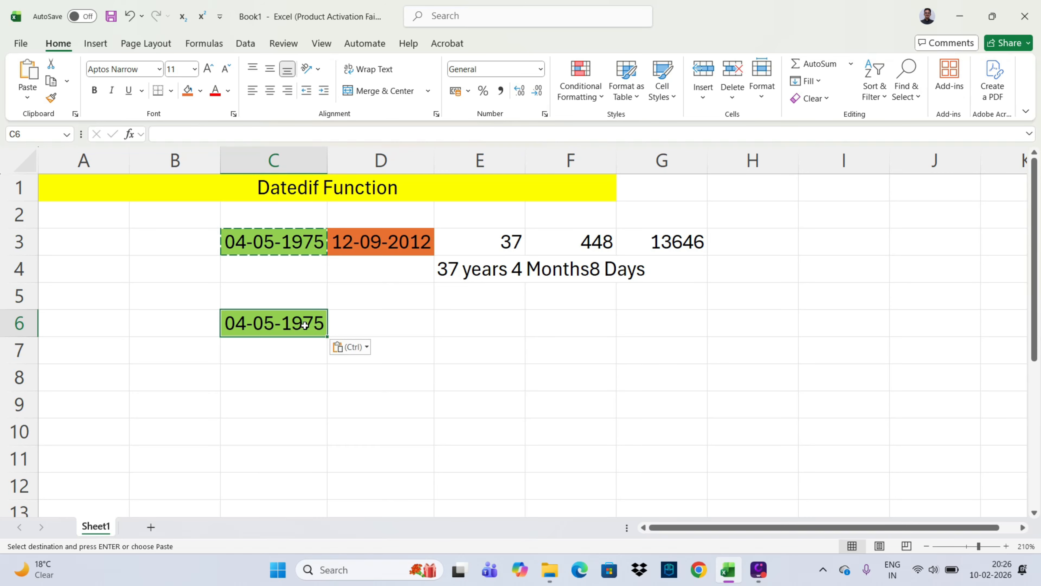
# - Calculate the complete years from the date in C6 to today in cell D6 with =datedif(C6,today(),"Y")
pyautogui.click(400, 330)
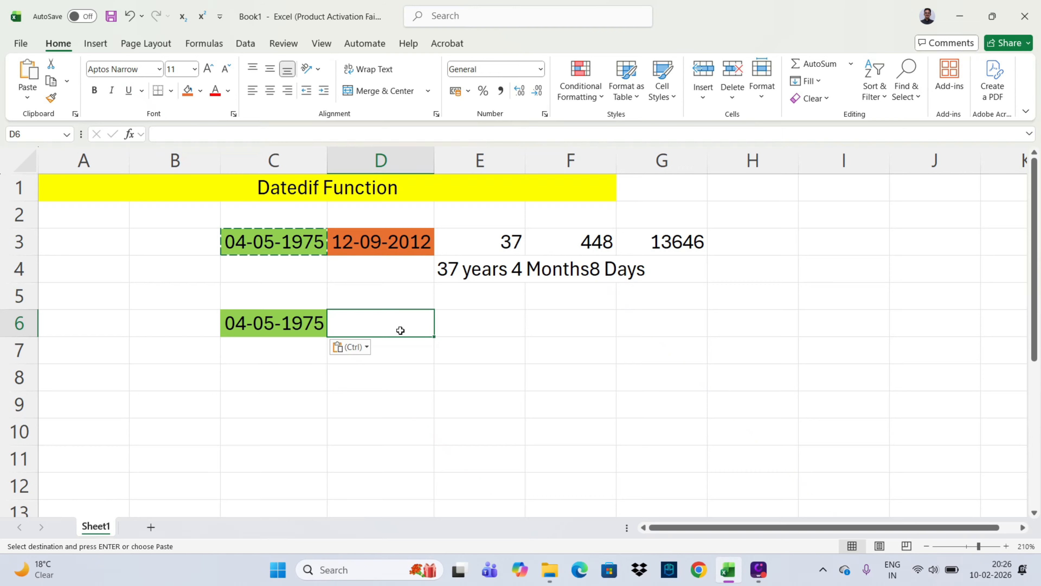
pyautogui.write('=dat')
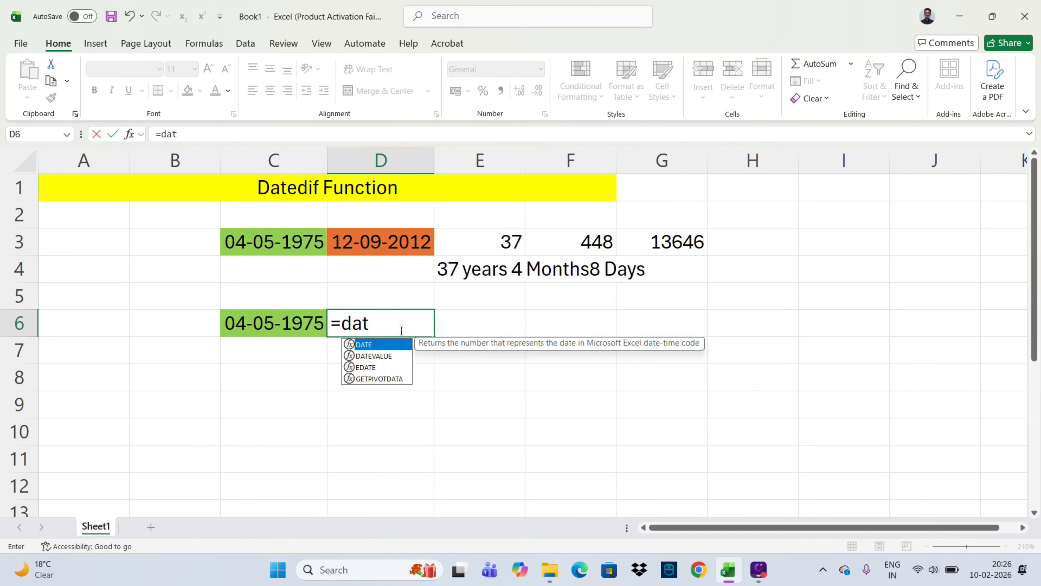
pyautogui.write('edif')
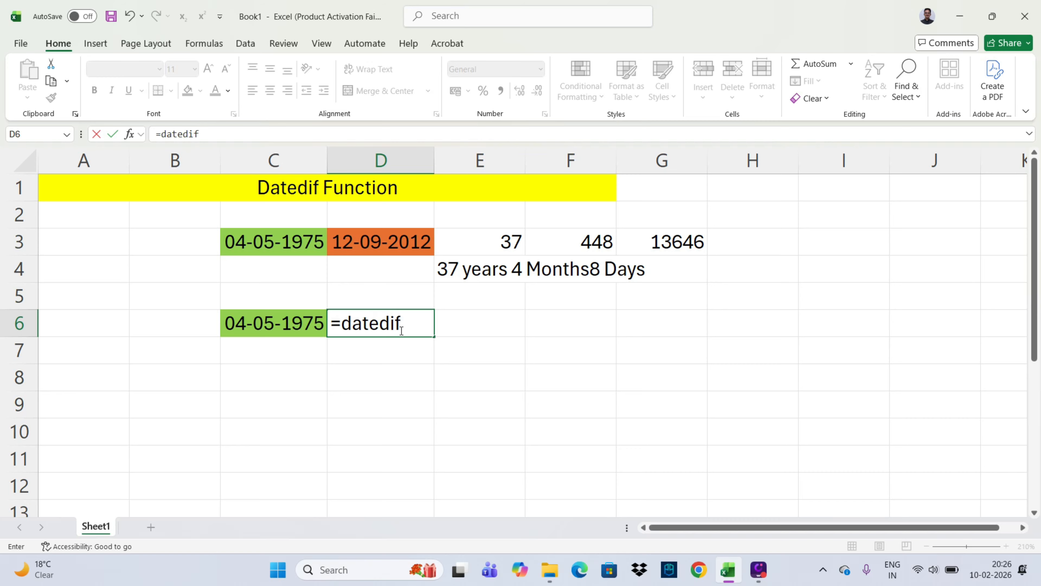
pyautogui.write('(')
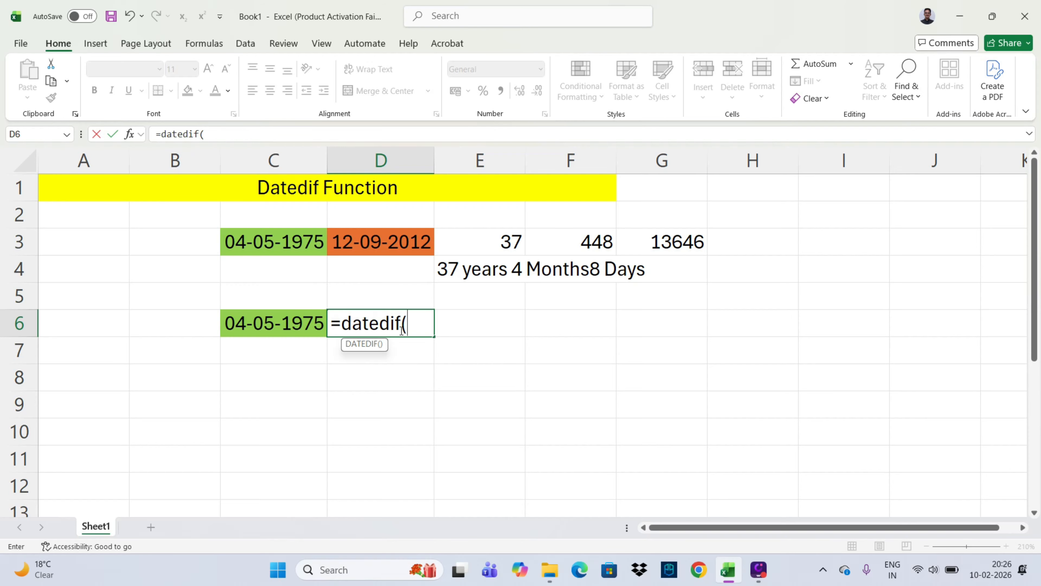
pyautogui.click(266, 331)
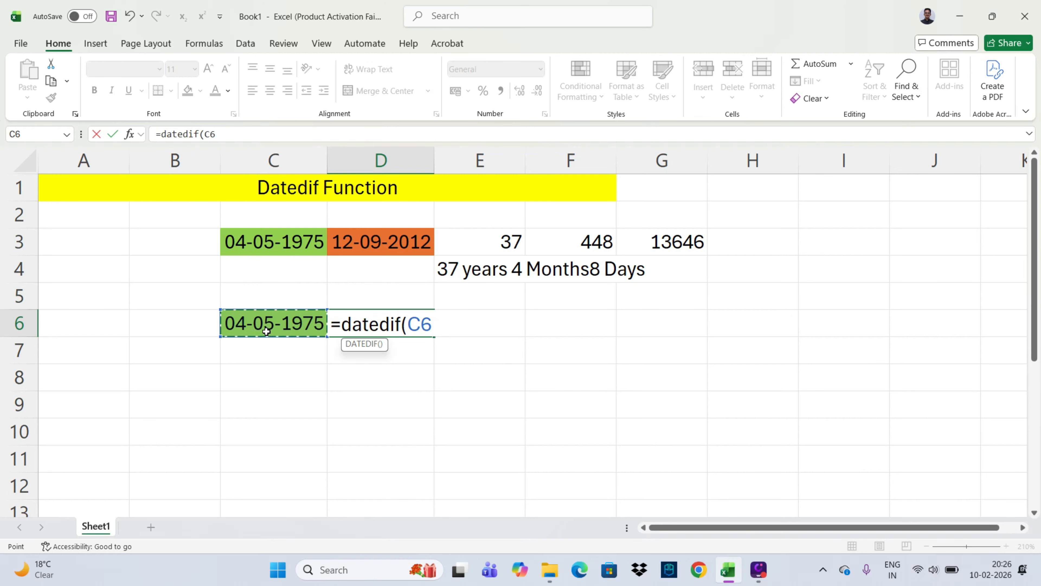
pyautogui.write(',t')
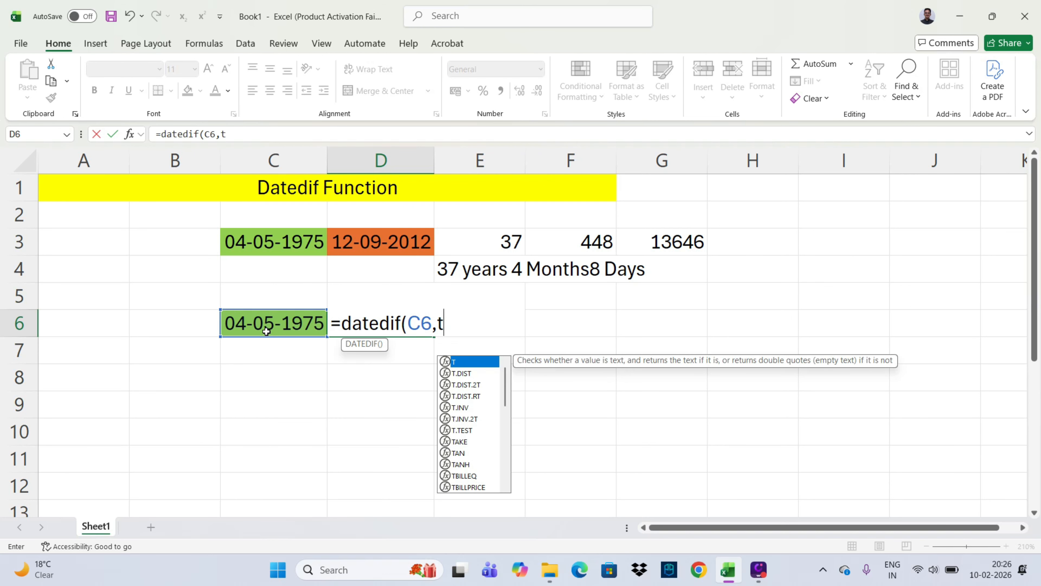
pyautogui.write('oday')
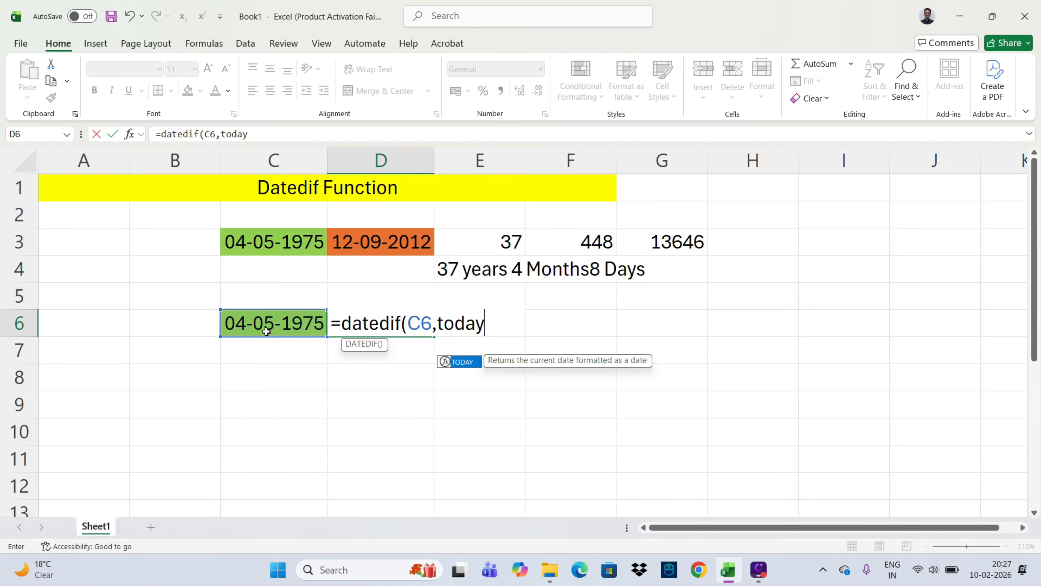
pyautogui.write('(),"')
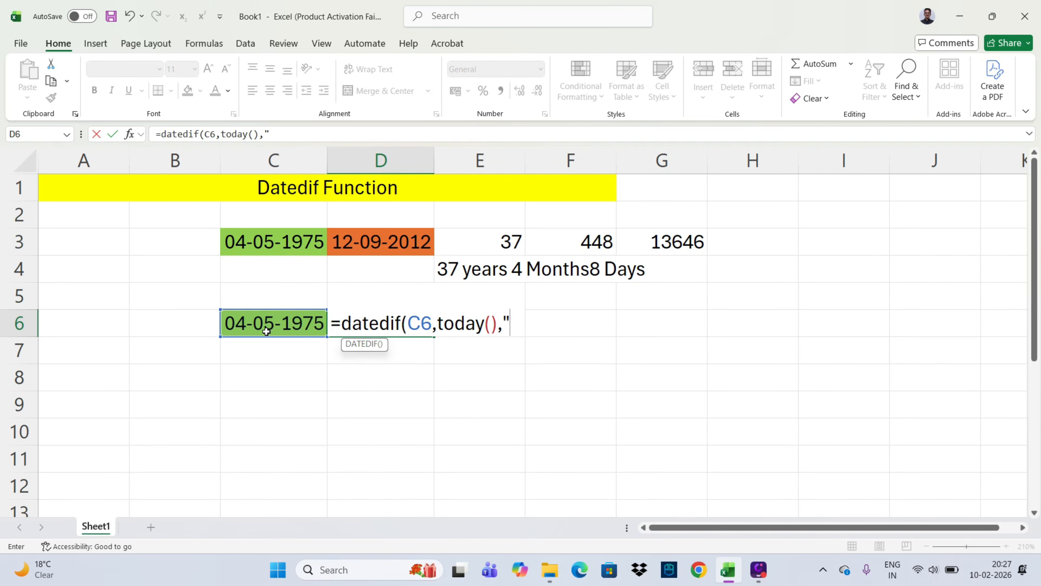
pyautogui.write('Y"')
pyautogui.press('Return')
pyautogui.press('Return')
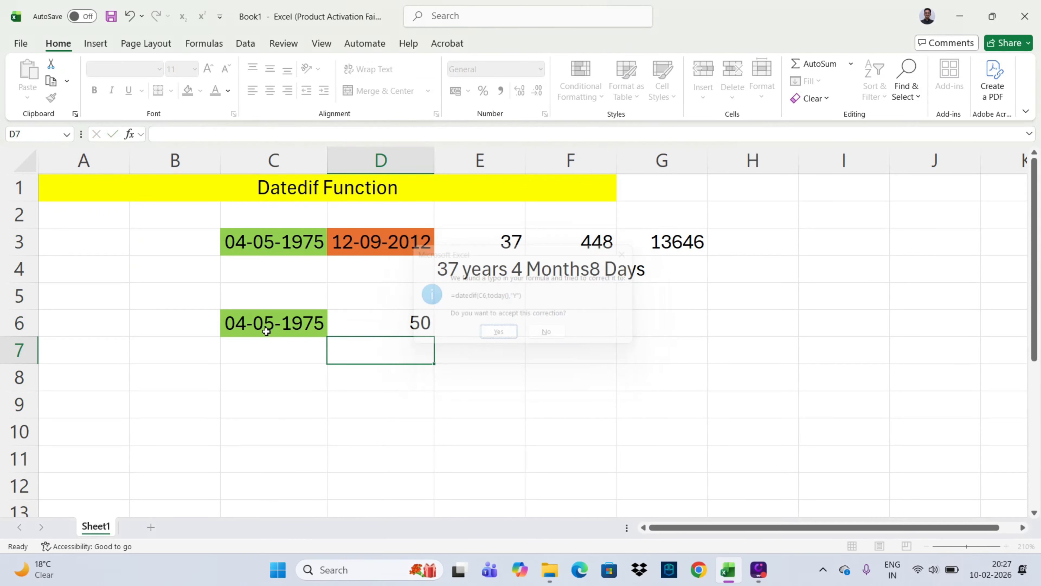
pyautogui.click(438, 375)
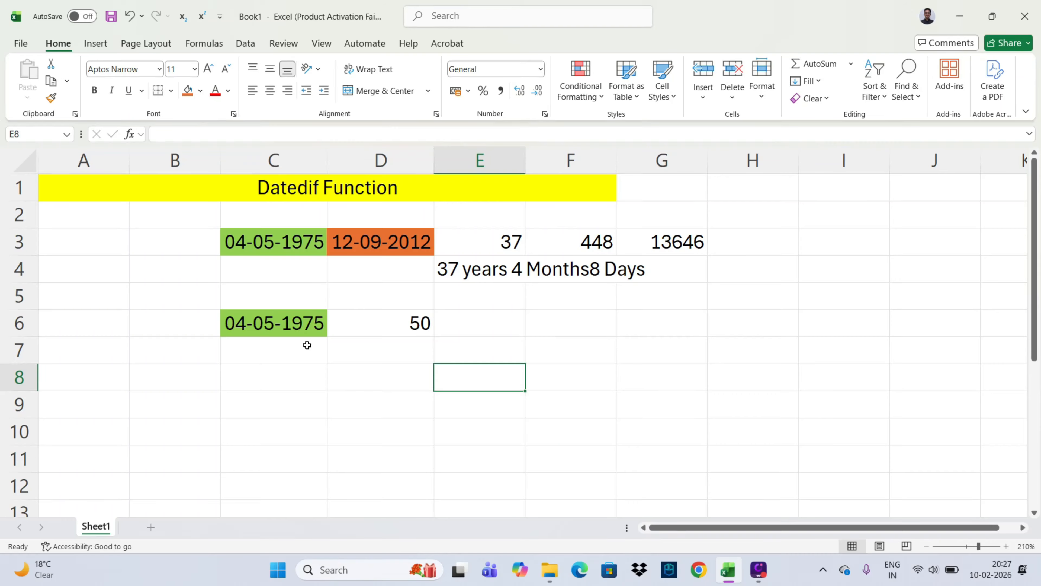
# - Reopen the formula in D6 and append the years label & " Years "& to its end
pyautogui.doubleClick(423, 333)
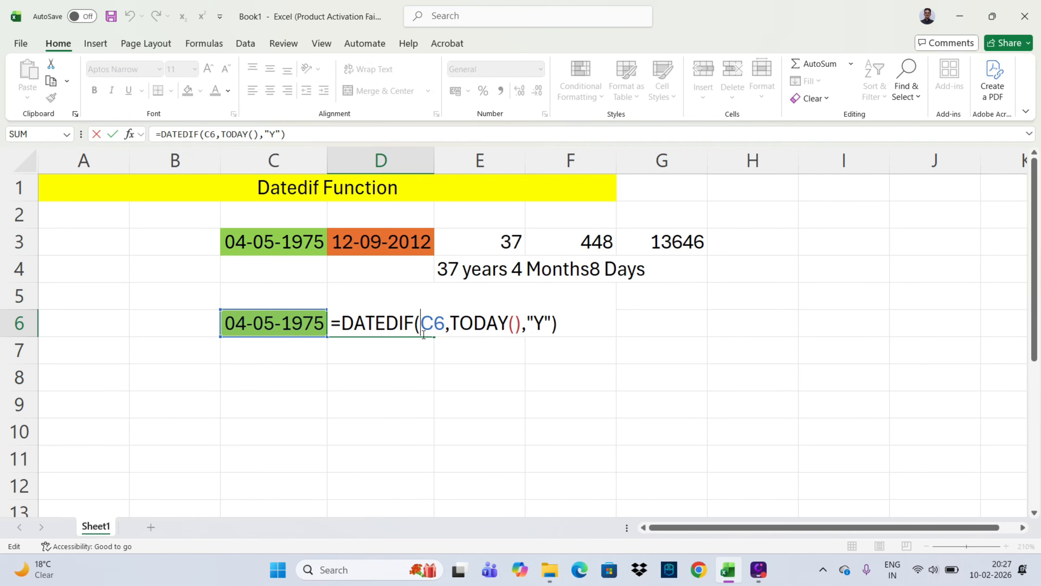
pyautogui.click(559, 322)
pyautogui.write('&')
pyautogui.write('"Y')
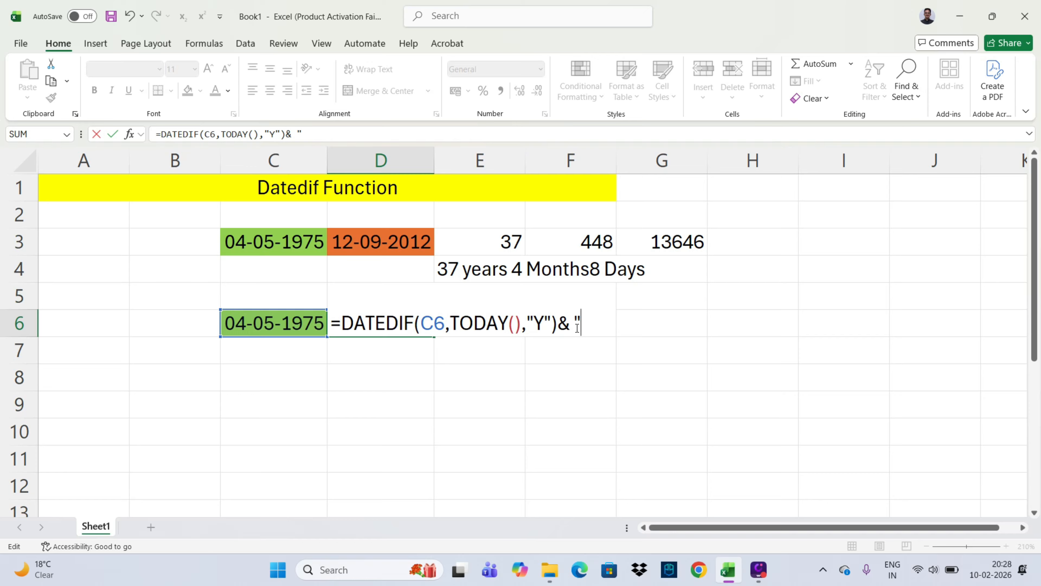
pyautogui.write('eras')
pyautogui.press('BackSpace')
pyautogui.press('BackSpace')
pyautogui.press('BackSpace')
pyautogui.press('BackSpace')
pyautogui.press('BackSpace')
pyautogui.write('Years "&')
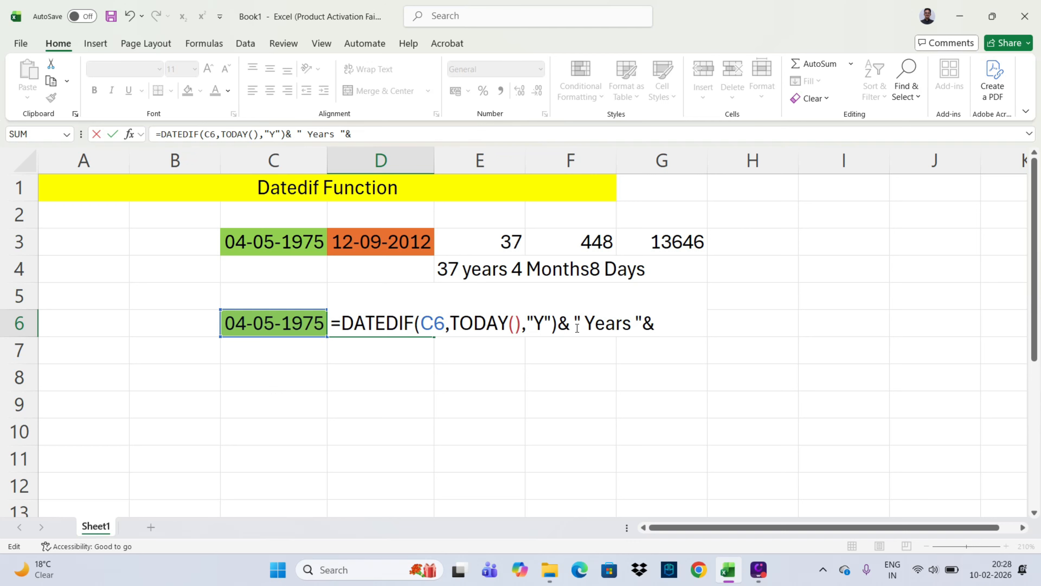
# - Extend the open formula in D6 with the remaining-months calculation datedif(C6,today(),"YM")
pyautogui.write(' date')
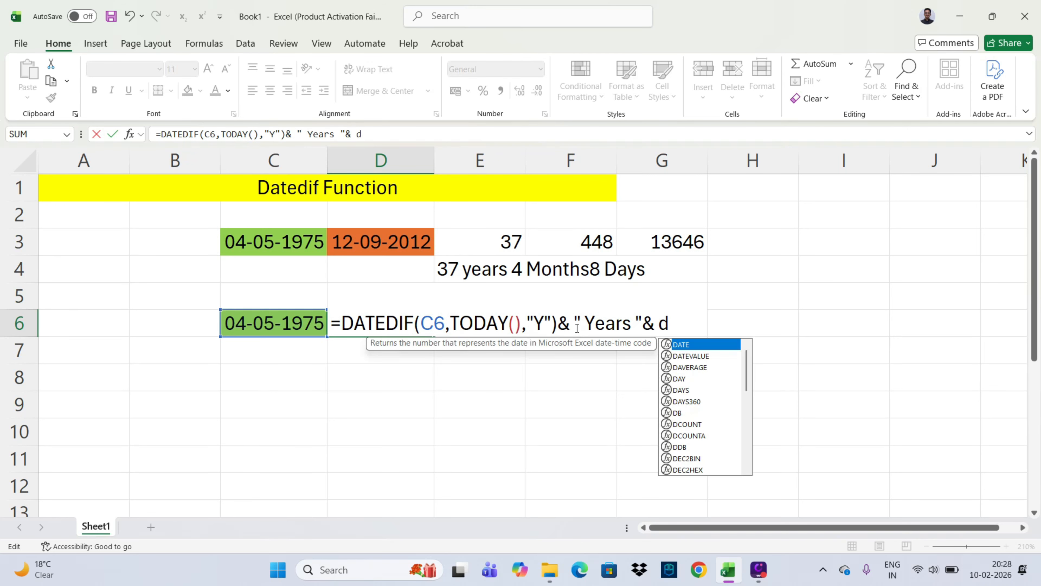
pyautogui.write('dif')
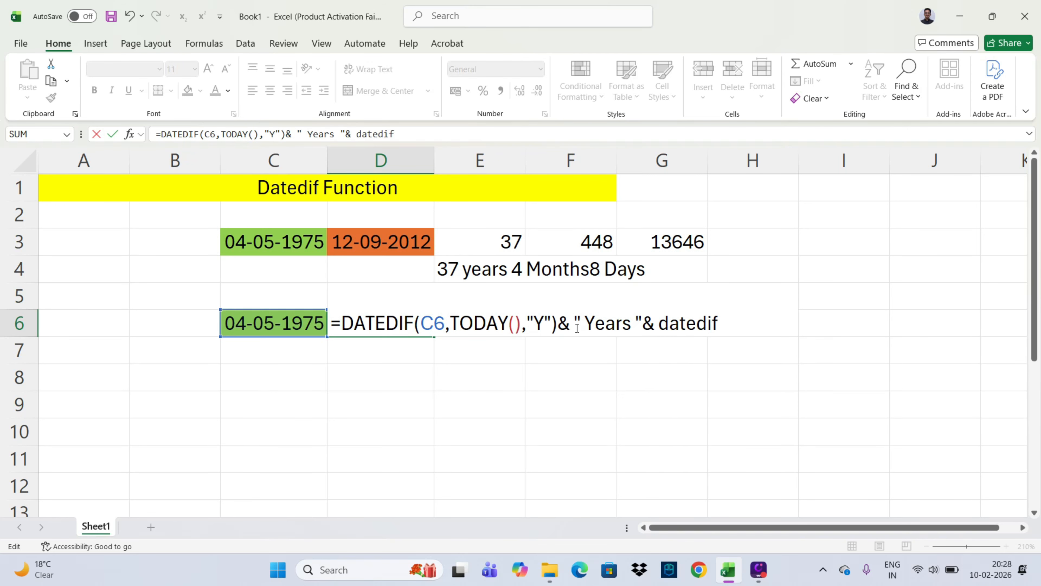
pyautogui.write('(')
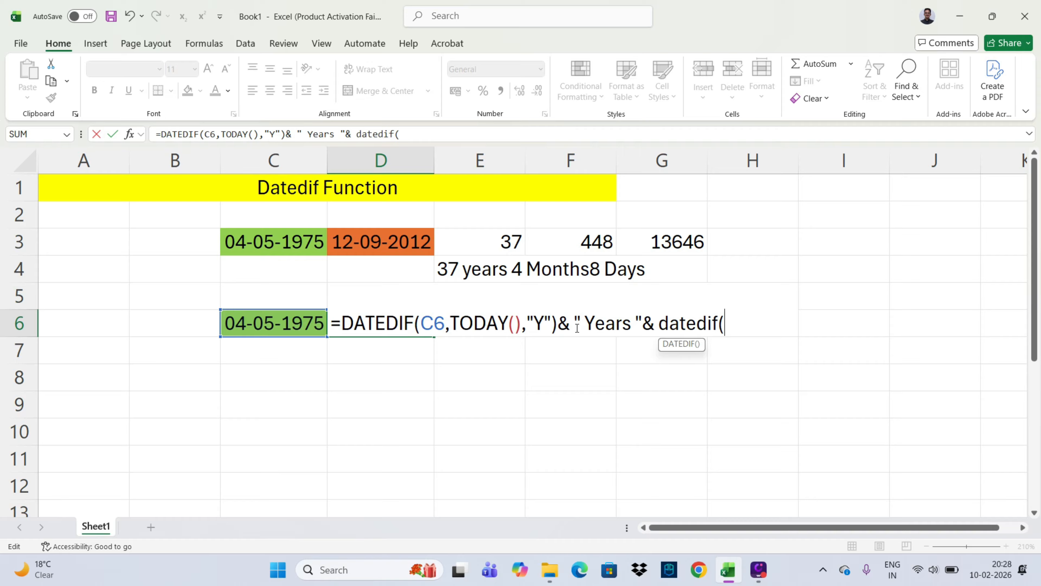
pyautogui.click(276, 320)
pyautogui.write(',today(')
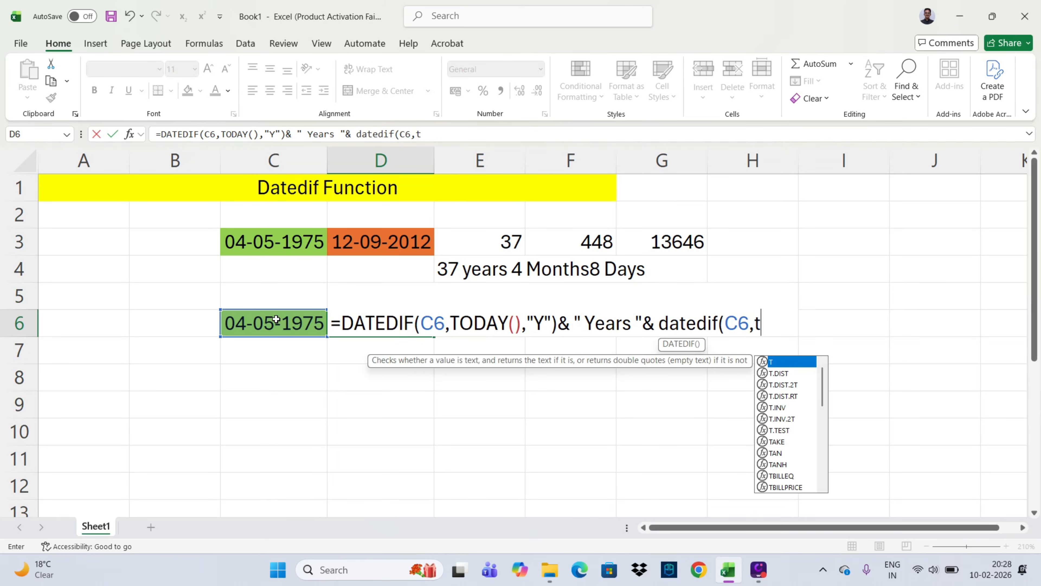
pyautogui.write('),"')
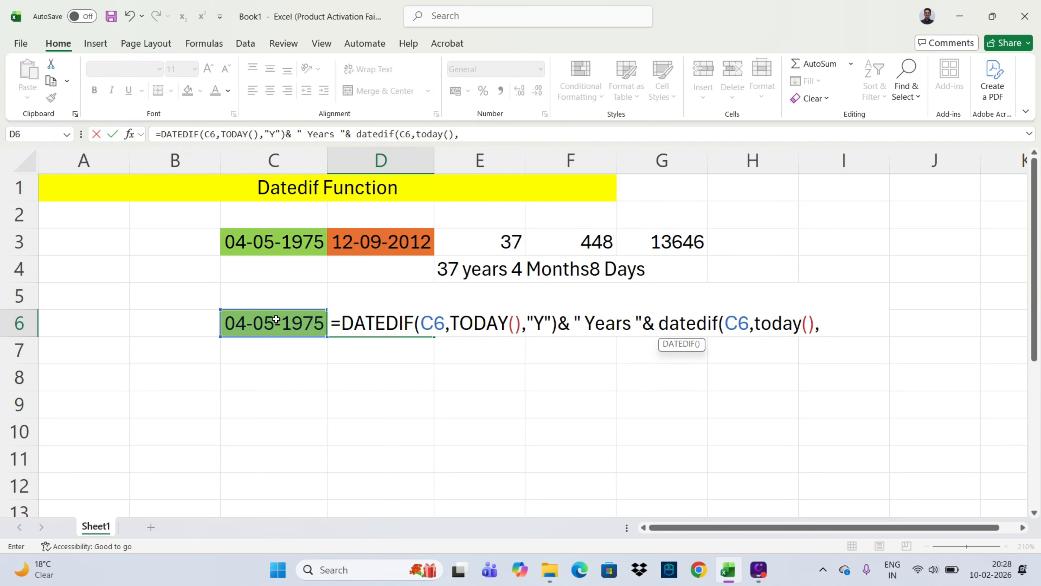
pyautogui.write('Md')
pyautogui.press('BackSpace')
pyautogui.press('BackSpace')
pyautogui.write('YM')
pyautogui.write('"')
pyautogui.write(')')
# - Append the months label & " Months "& to the open formula in D6
pyautogui.write(' &')
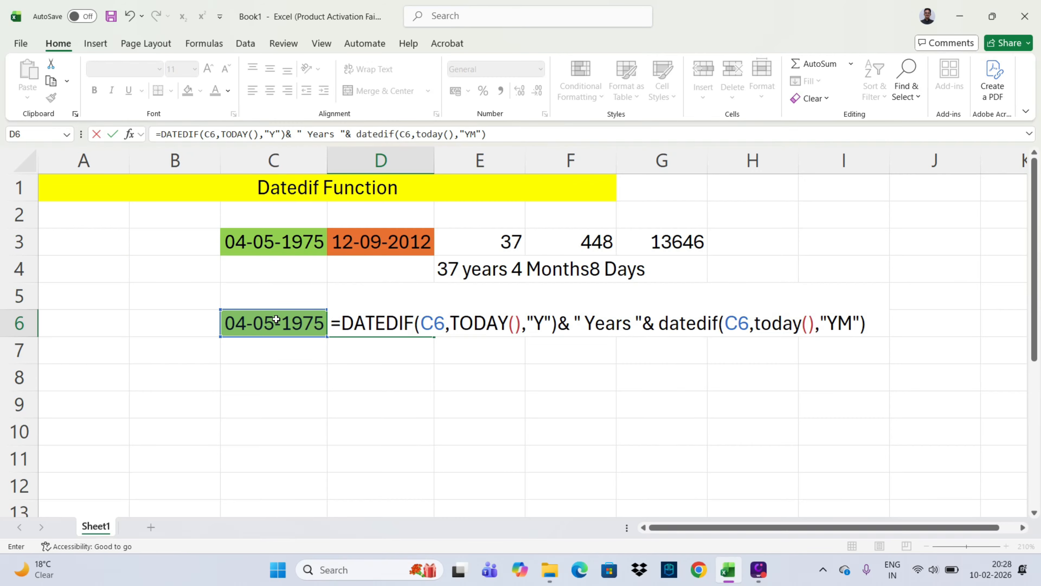
pyautogui.write(' "')
pyautogui.write(' Mo')
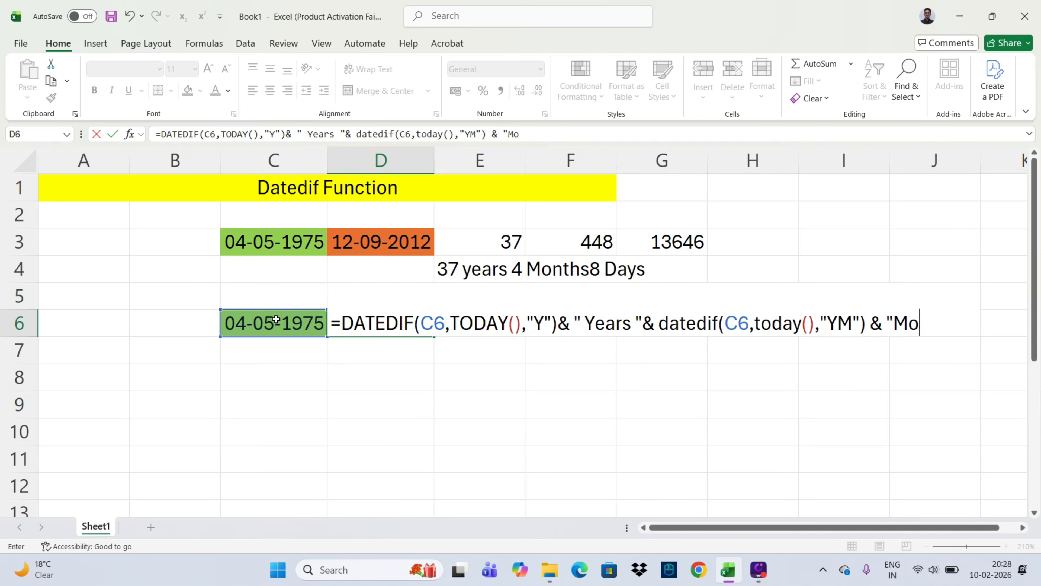
pyautogui.write('nths "&')
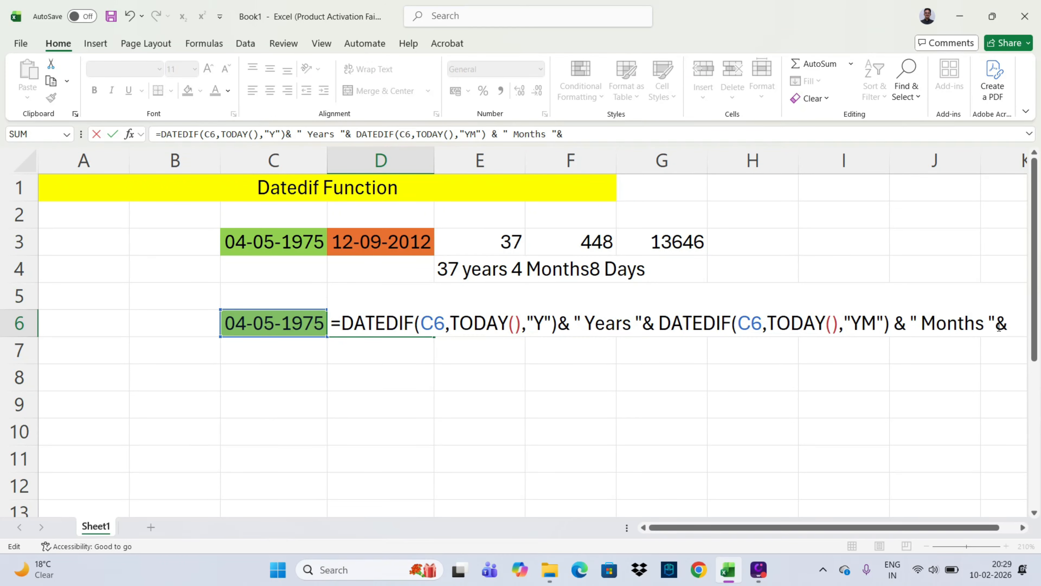
# - Extend the open formula in D6 with the remaining-days calculation datedif(C6,today(),"MD")
pyautogui.write(' dat')
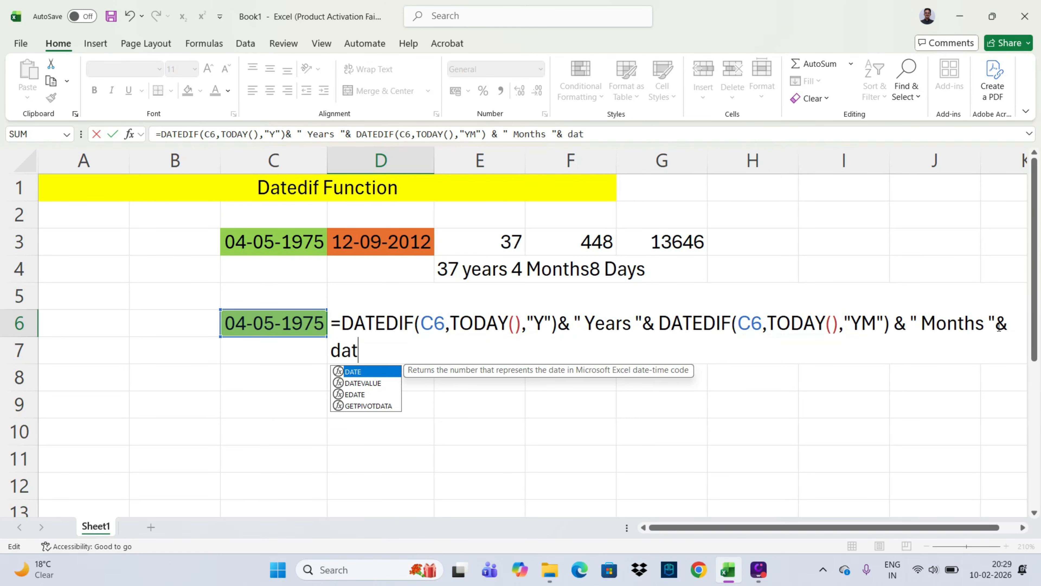
pyautogui.write('edif(')
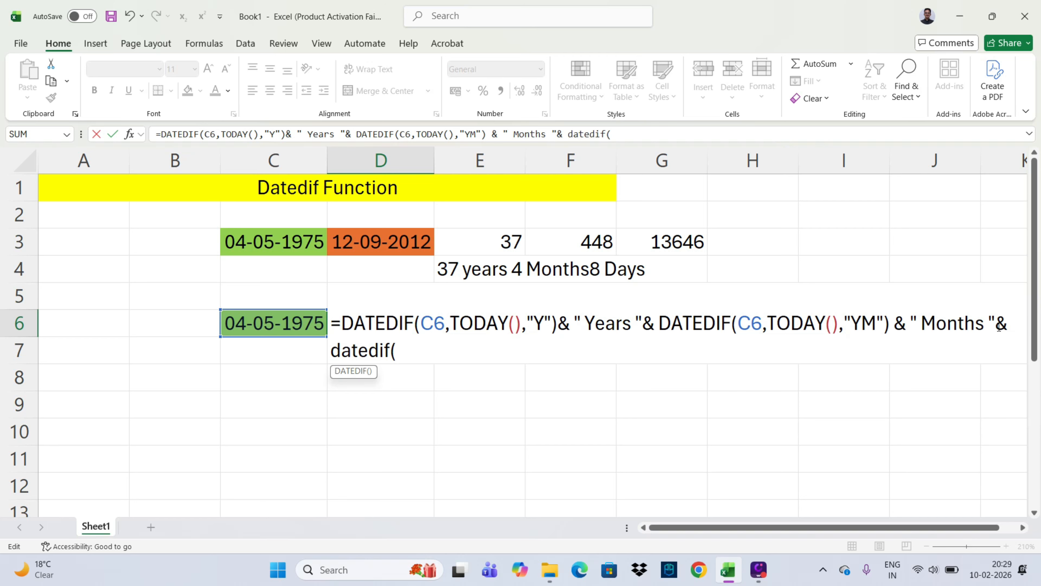
pyautogui.click(281, 315)
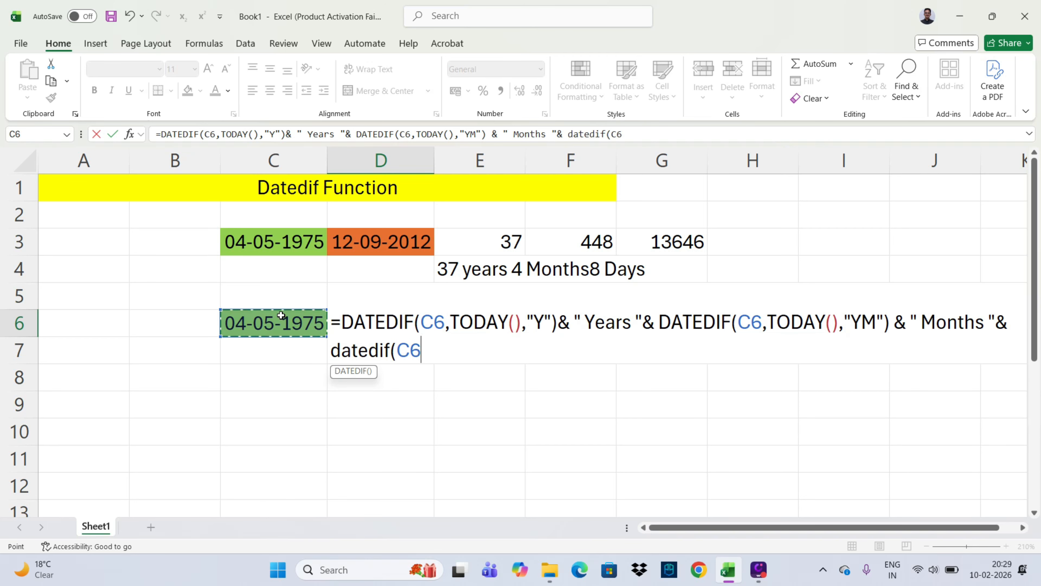
pyautogui.write(',')
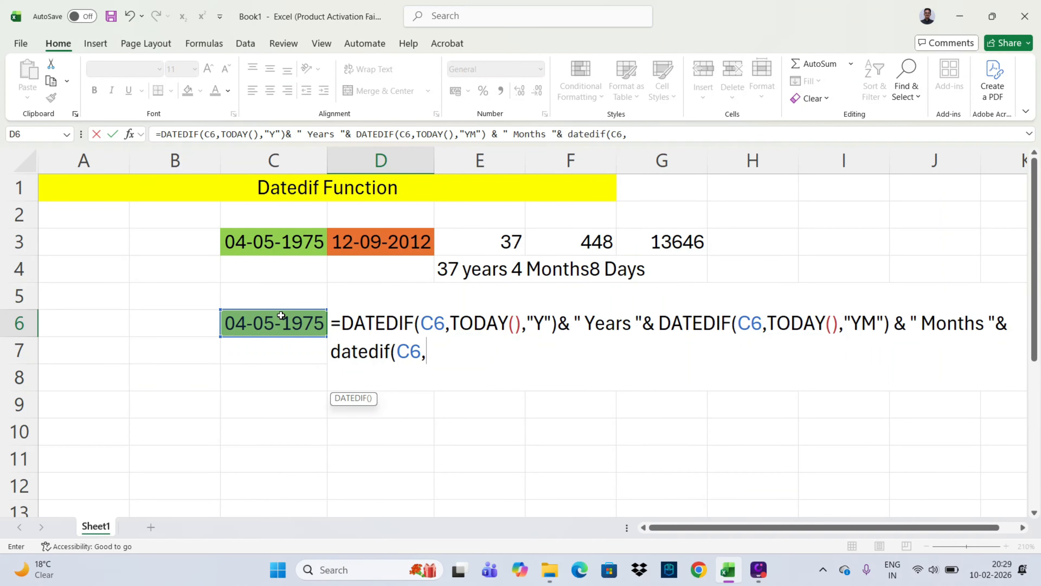
pyautogui.write('today')
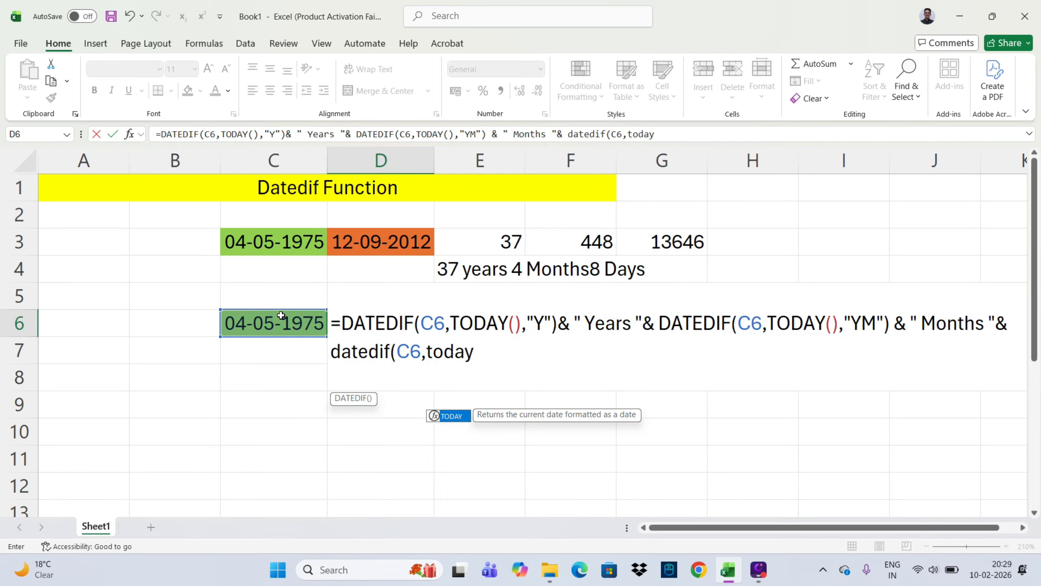
pyautogui.write('(),')
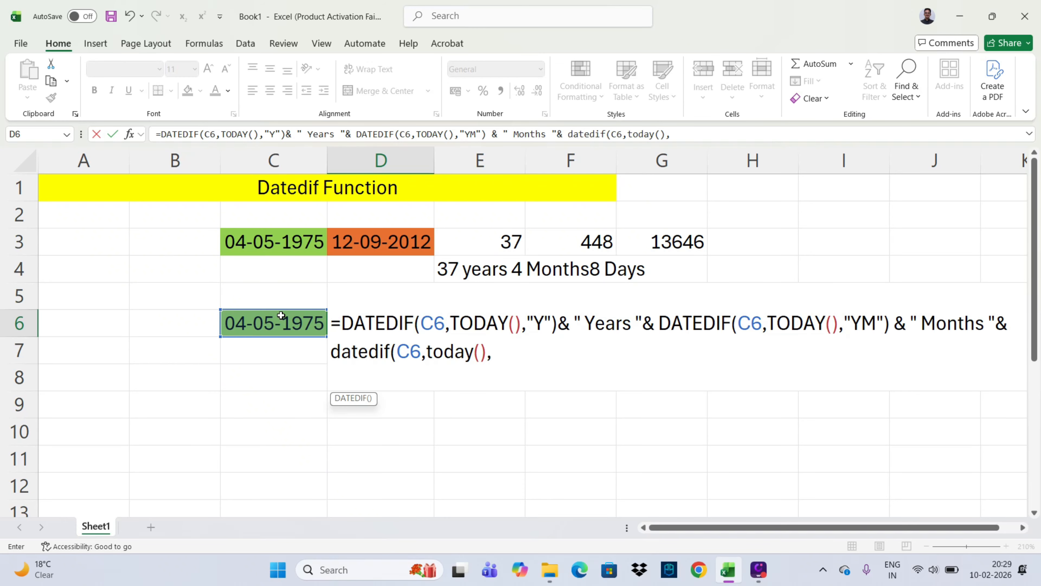
pyautogui.write('"MD")')
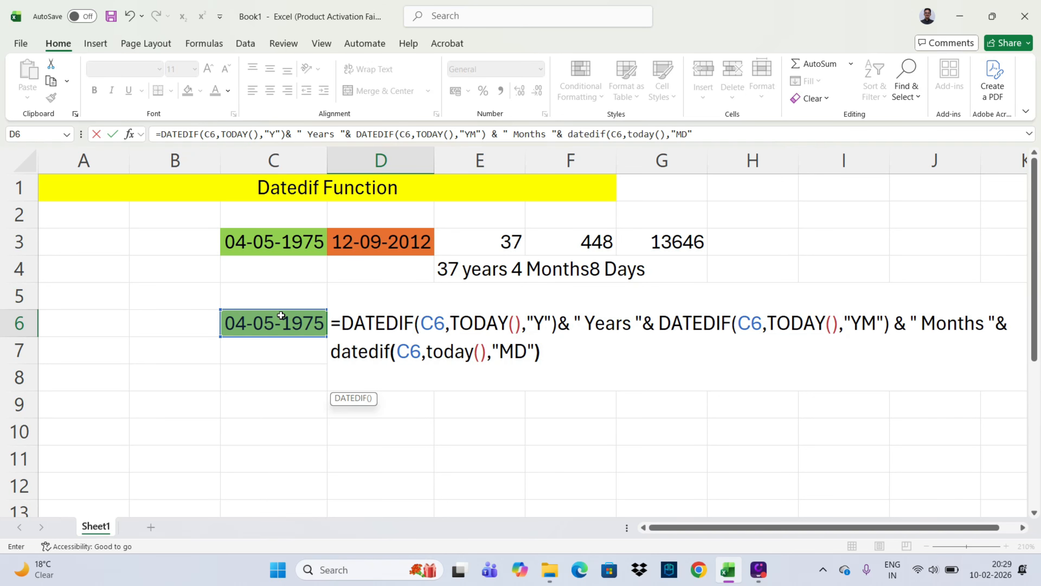
# - Append the days label &" Days" to the open formula in D6 and commit the formula
pyautogui.write('&')
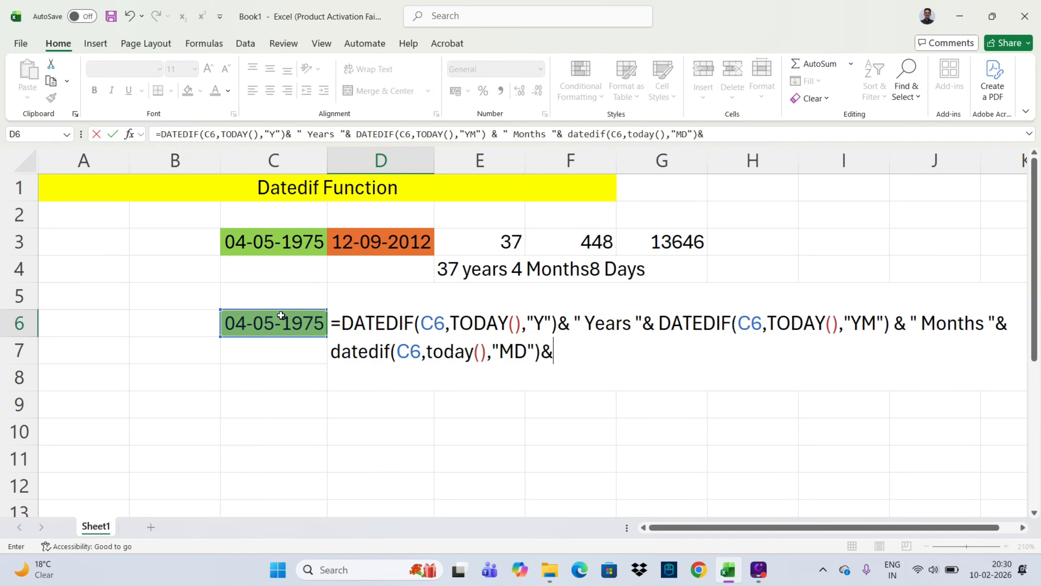
pyautogui.write('" Days"')
pyautogui.press('Return')
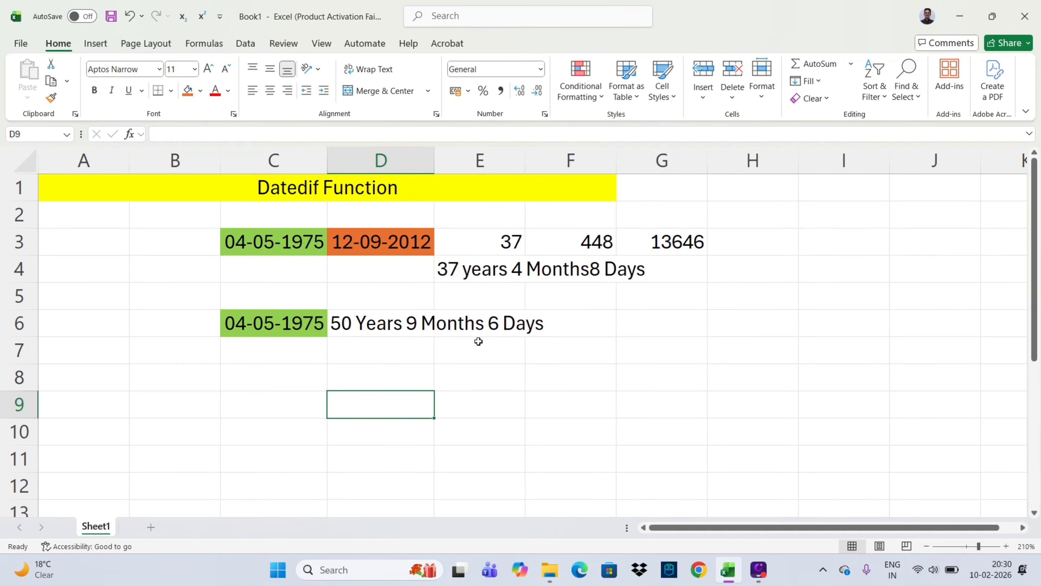
pyautogui.click(458, 364)
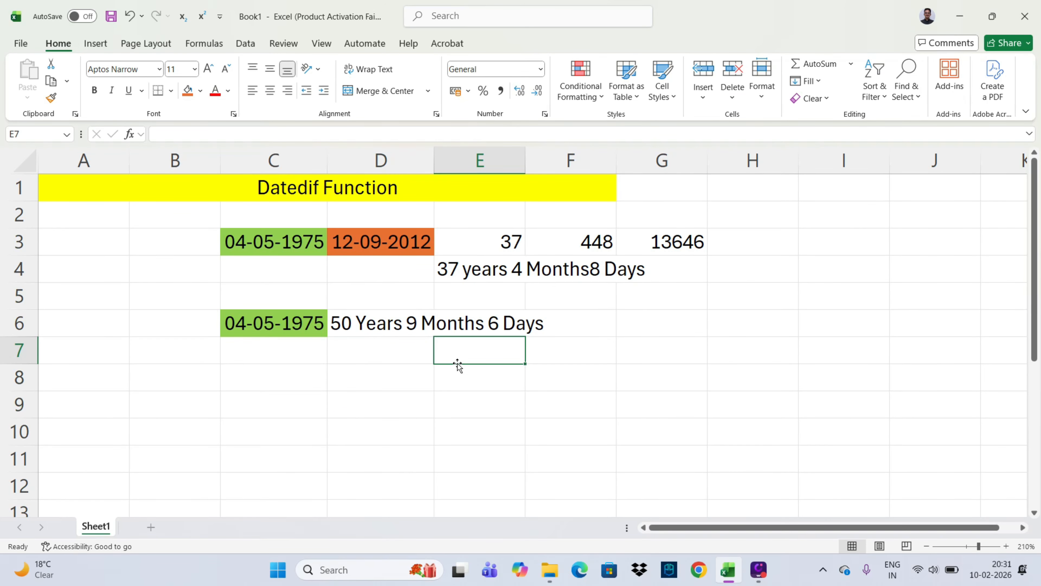